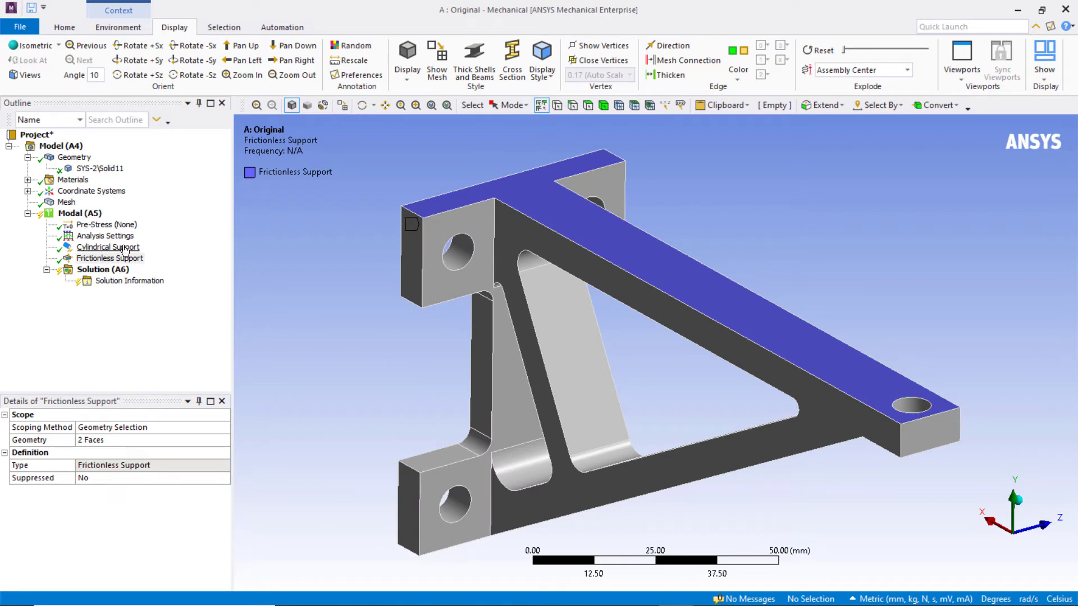
- Review the cylindrical support's scoped hole faces on the bracket and its radial, axial and tangential definition
left_click(110, 247)
right_click_drag(509, 312, 779, 350)
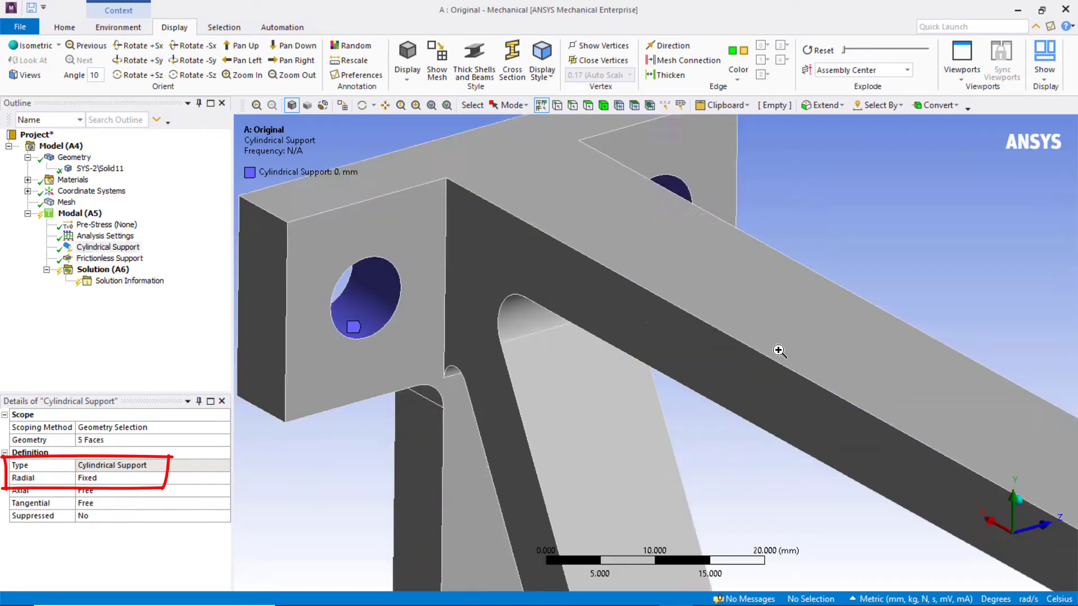
scroll(749, 353, "down", 5)
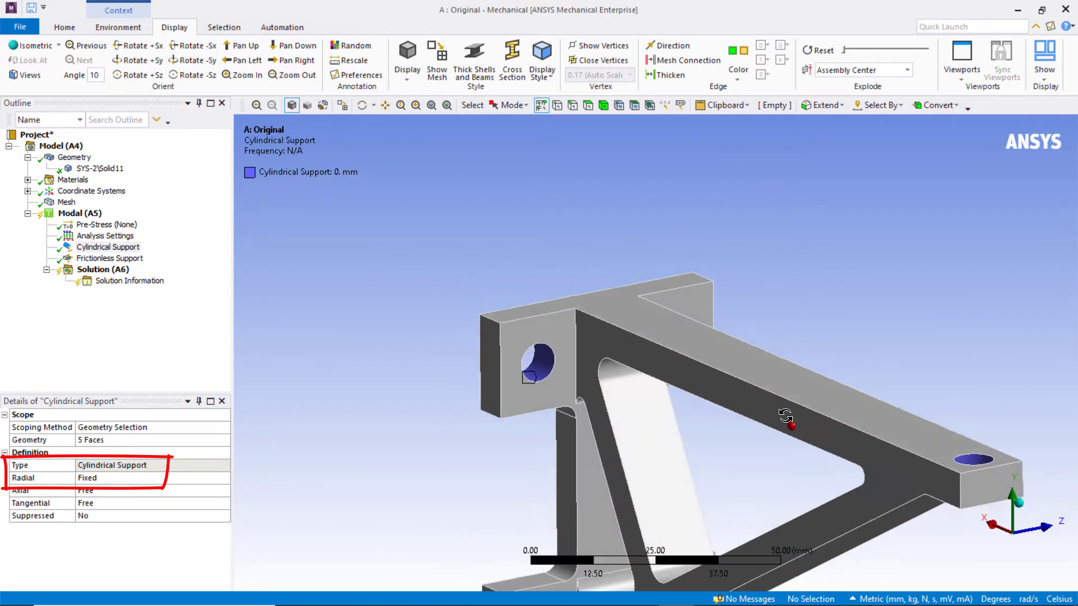
scroll(786, 422, "down", 1)
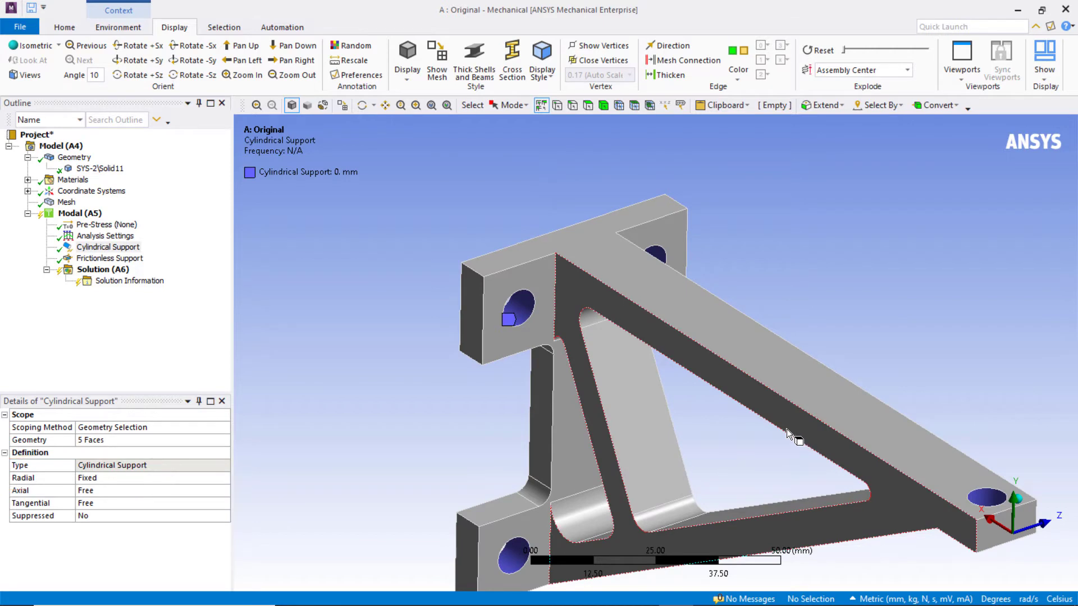
middle_click_drag(786, 428, 731, 366, "ctrl")
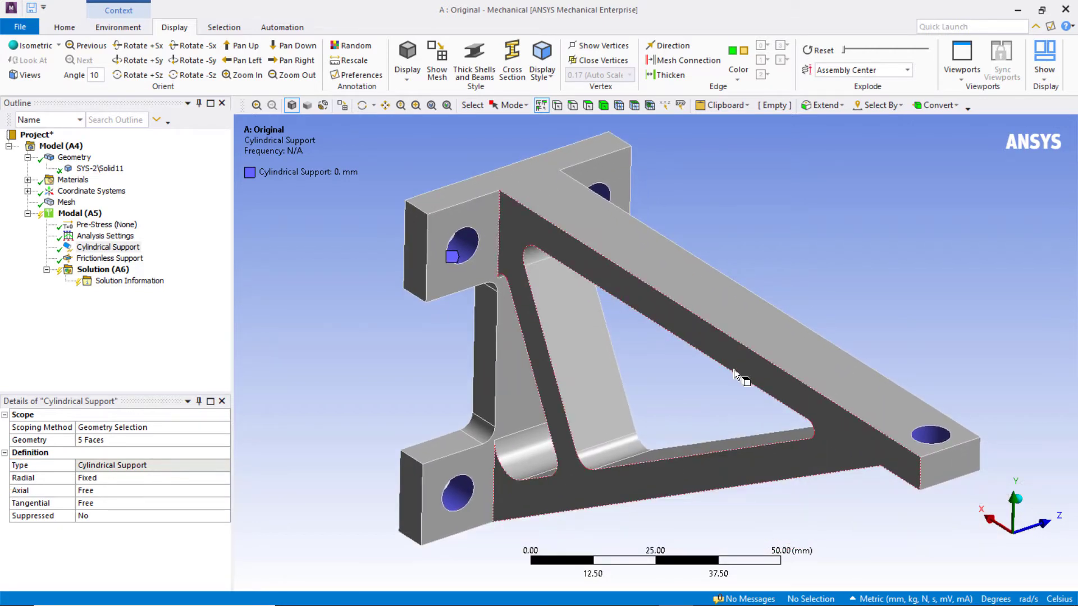
left_click(143, 476)
left_click(334, 396)
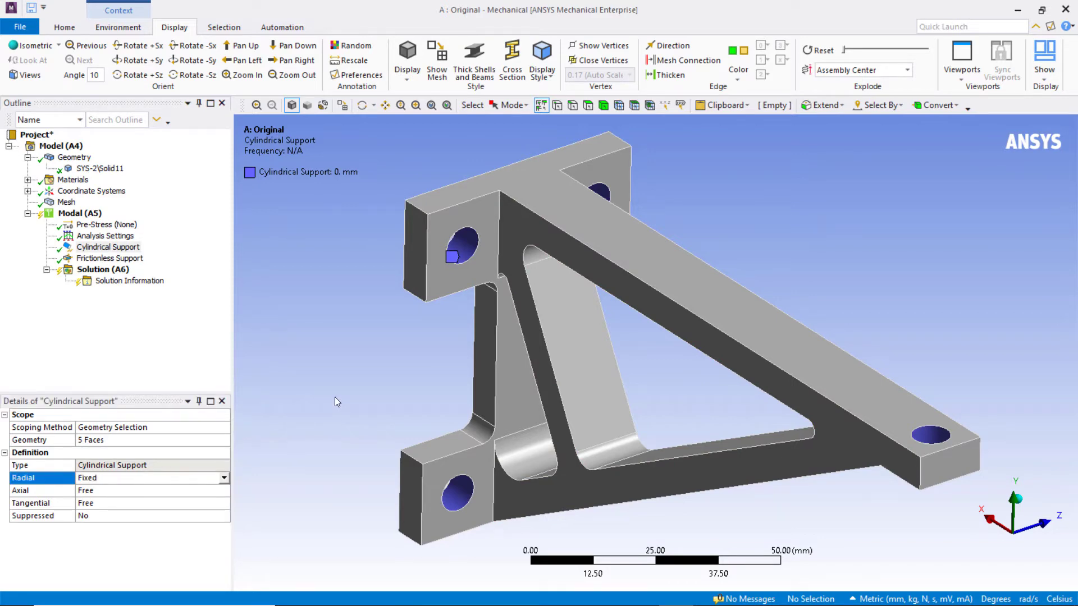
- Look through the loads and supports that can be inserted into the Modal analysis
right_click(88, 214)
mouse_move(125, 223)
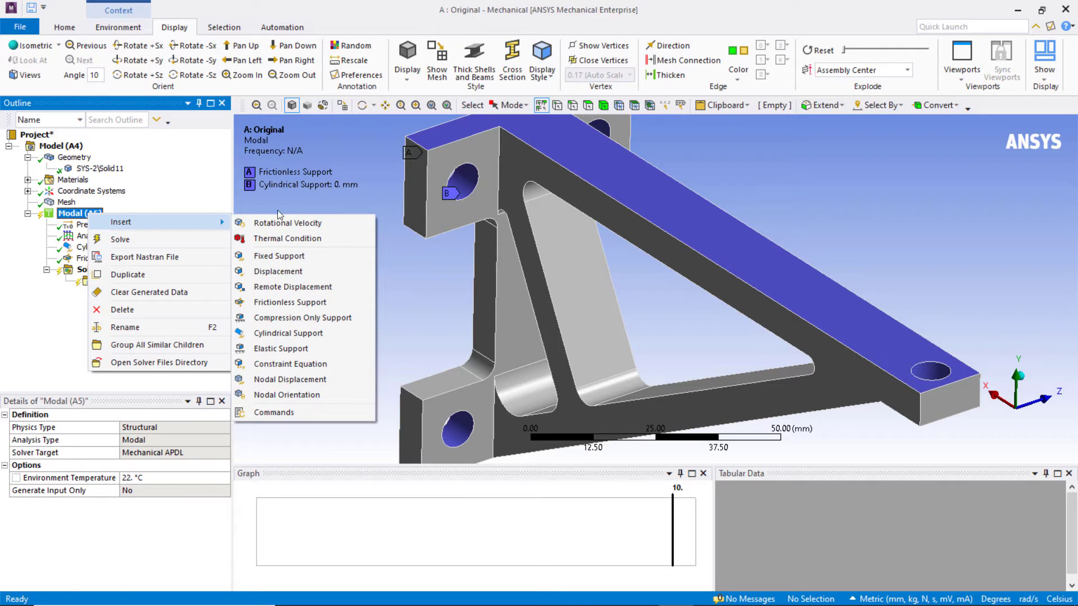
left_click(423, 274)
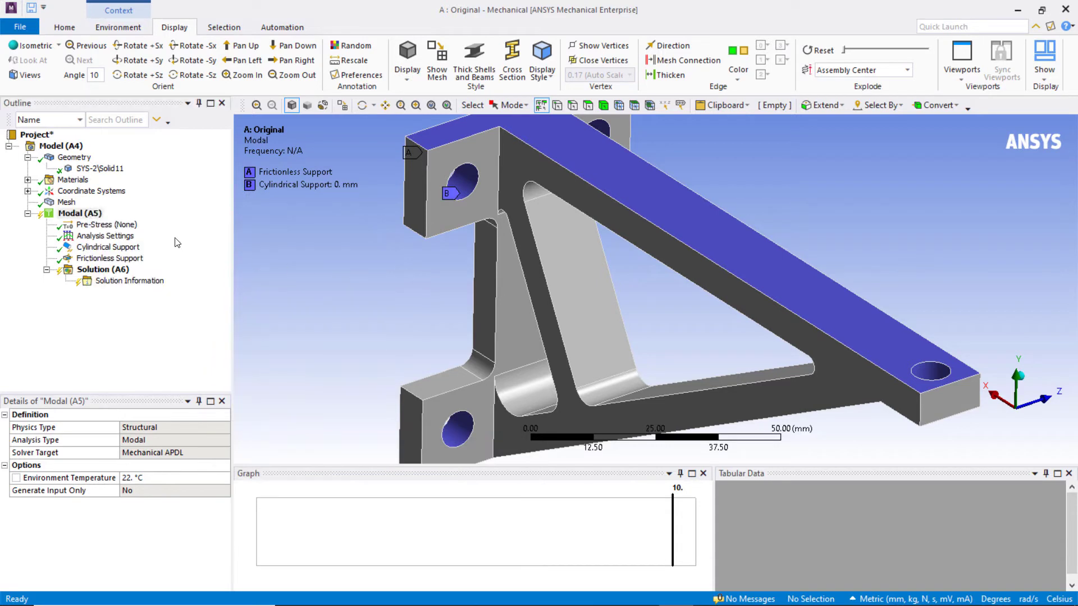
- Set Max Modes to Find to 10 in the modal Analysis Settings
left_click(106, 236)
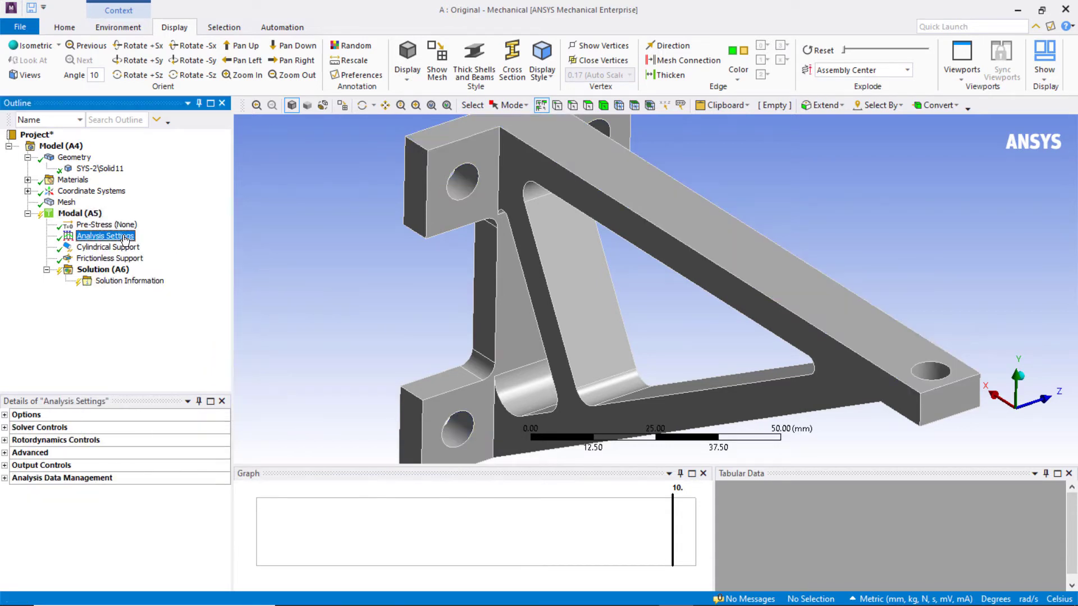
left_click(4, 415)
left_click(142, 428)
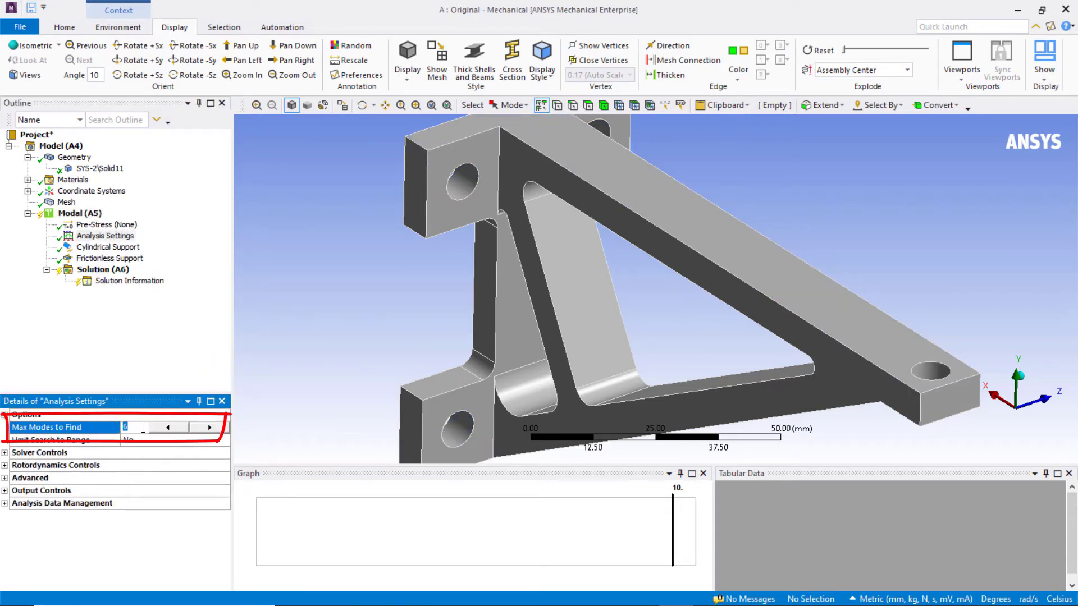
type("10")
key("Return")
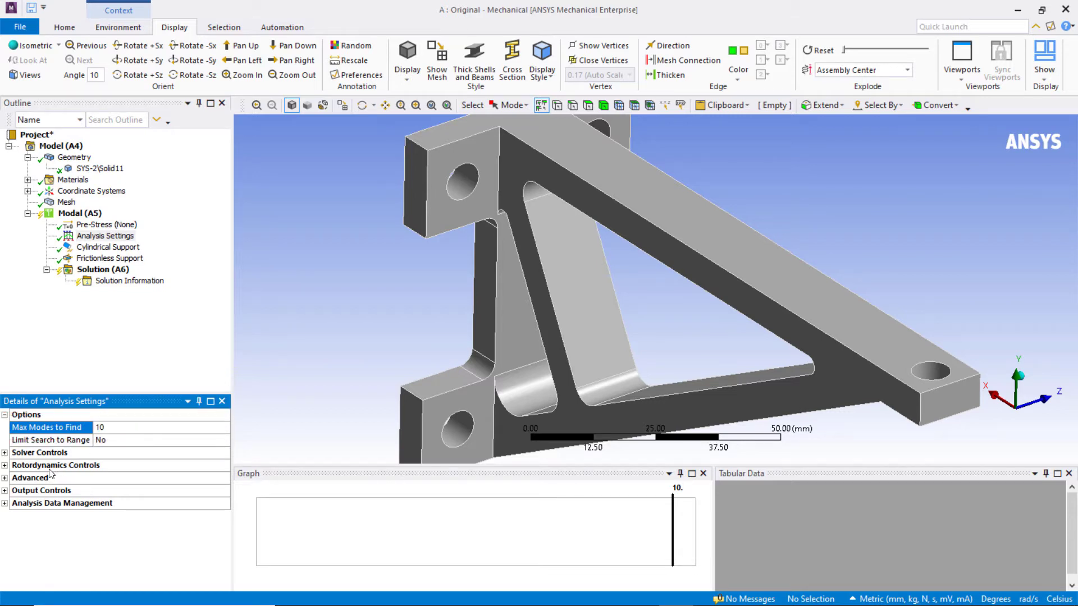
- Set the Volume and Energy output control to Yes in the Analysis Settings
left_click(4, 491)
left_click(113, 579)
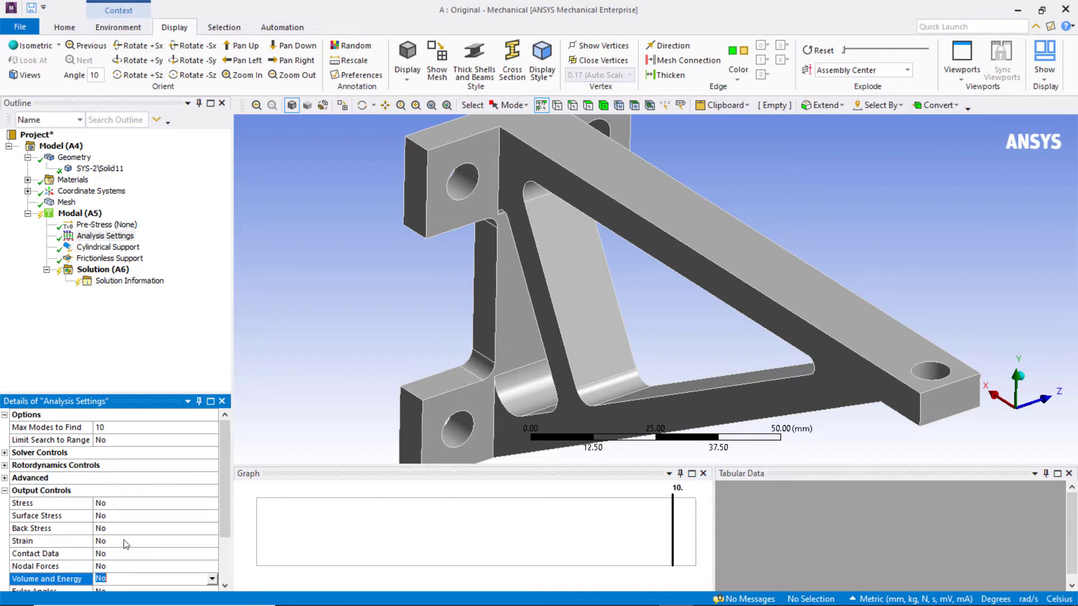
scroll(126, 544, "down", 1)
left_click(213, 541)
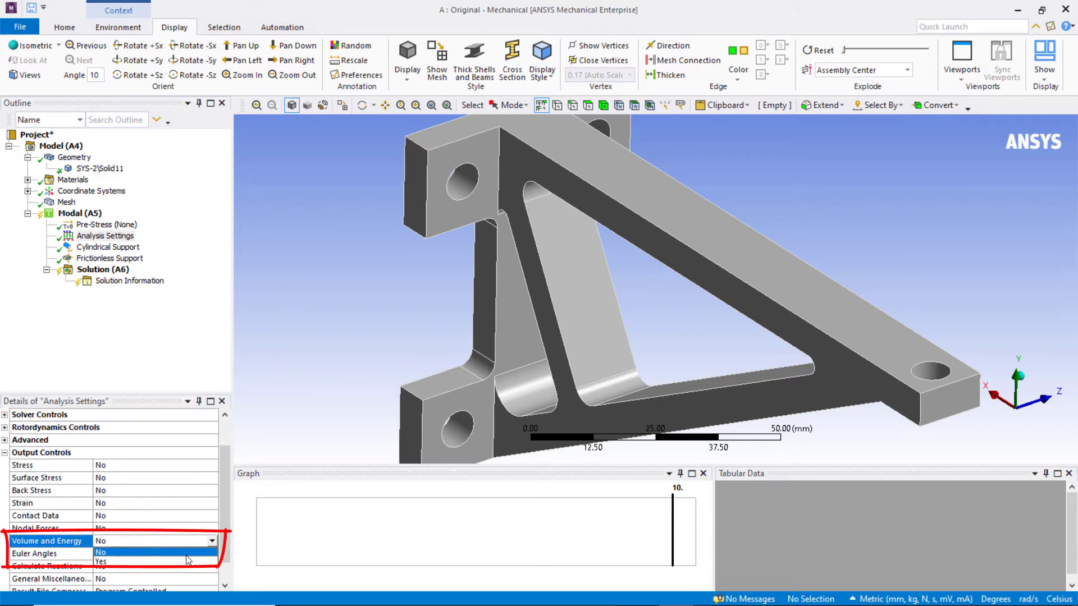
left_click(187, 560)
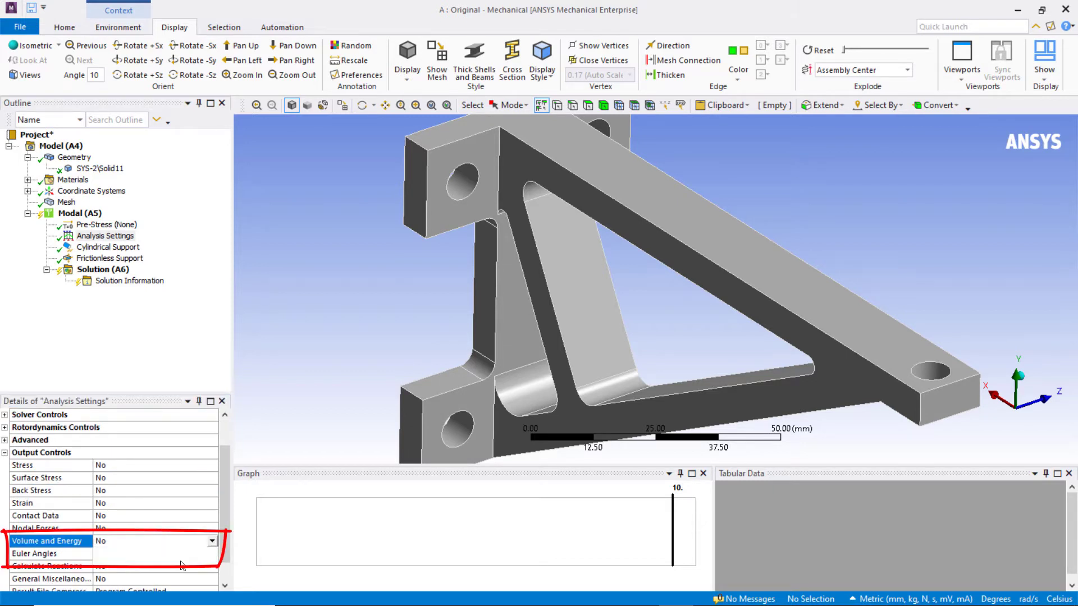
left_click(311, 366)
scroll(327, 321, "down", 2)
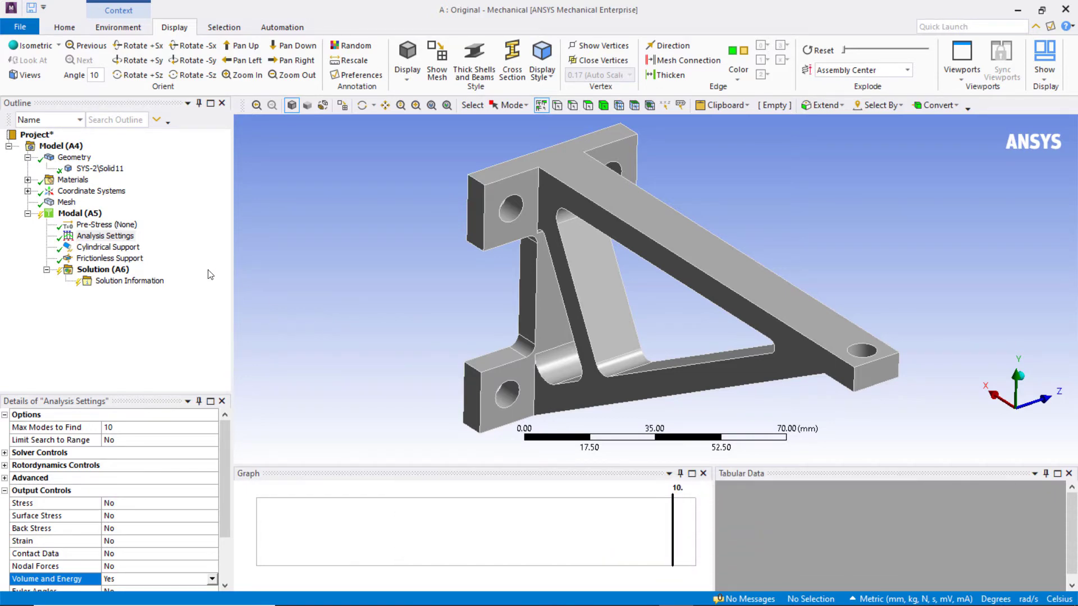
- Solve the Modal analysis
left_click(73, 214)
right_click(66, 217)
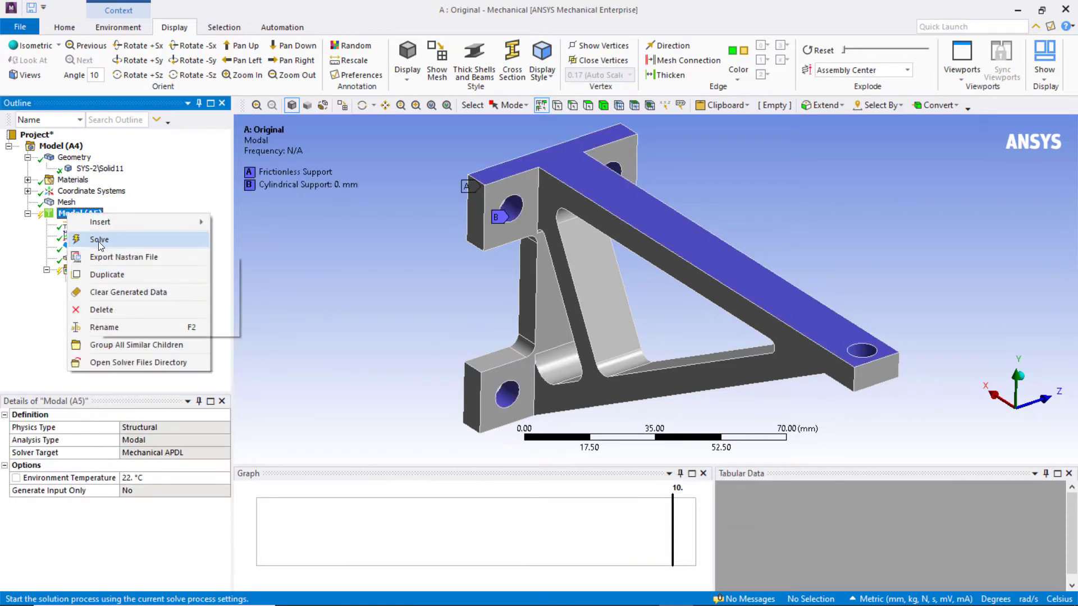
key("Escape")
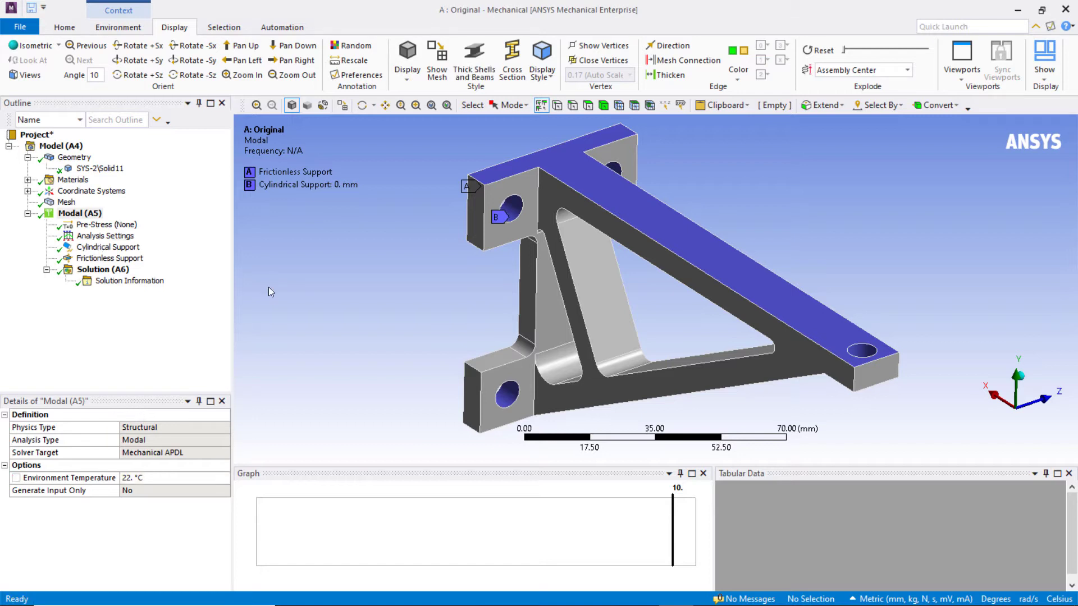
- Examine the solution's natural frequencies in the tabular data, from mode 1 to mode 10
left_click(120, 271)
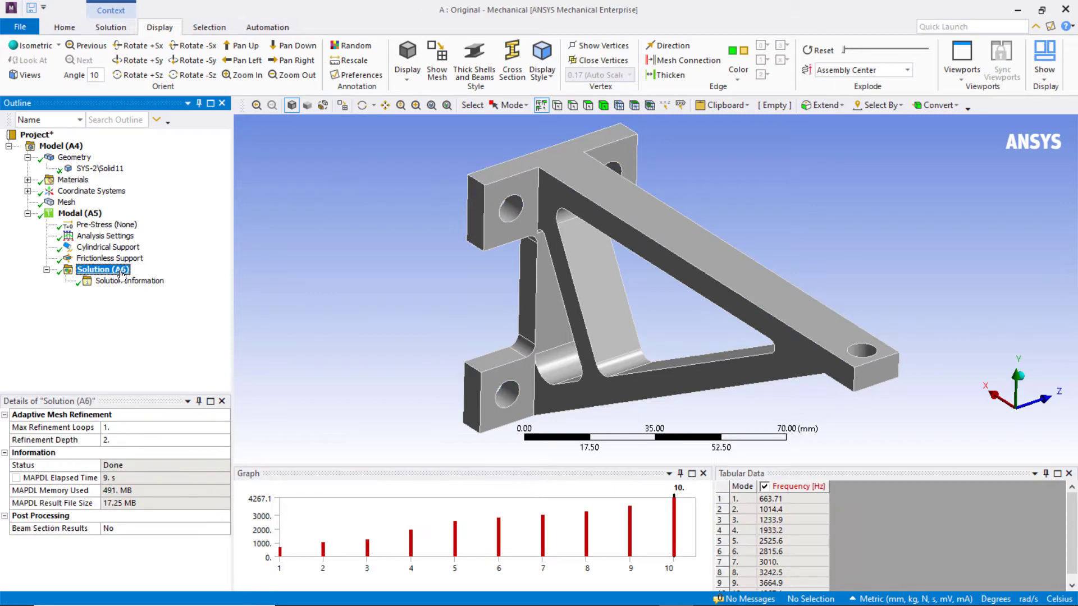
left_click(938, 515)
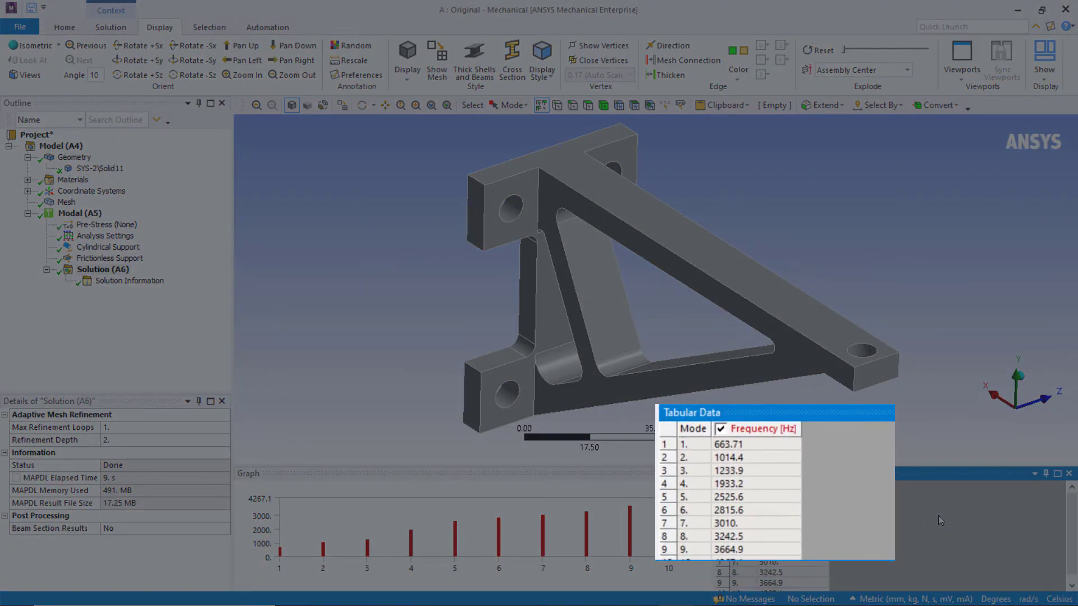
left_click(768, 443)
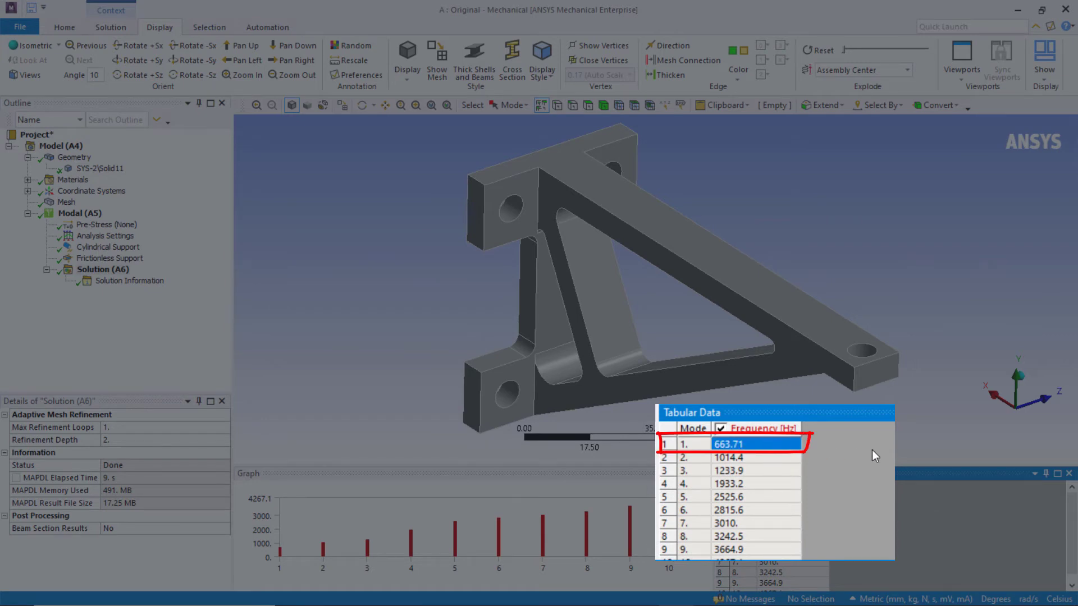
scroll(776, 591, "down", 1)
left_click(776, 587)
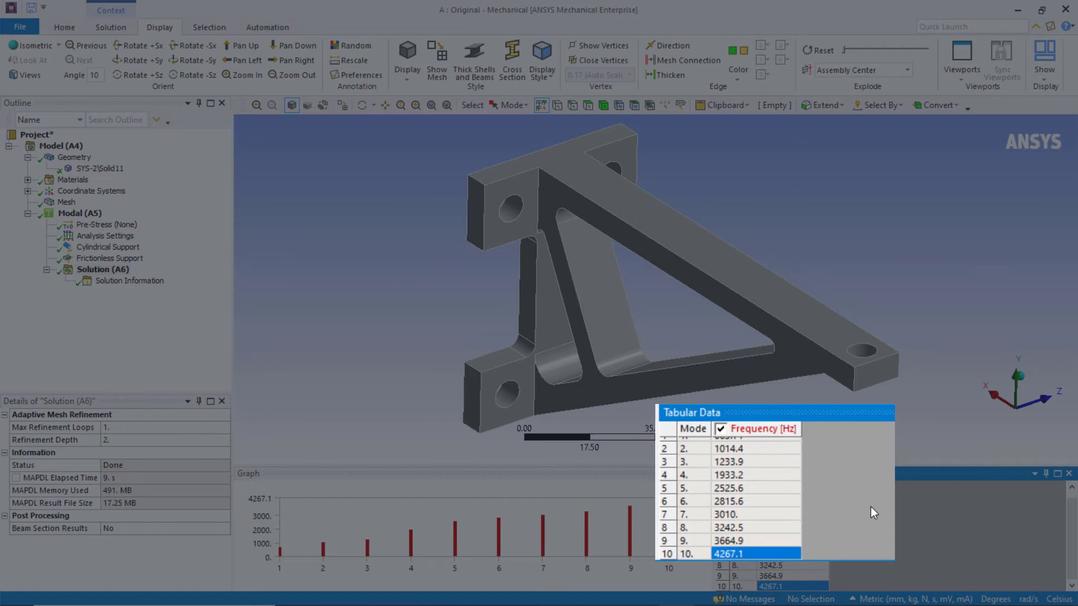
scroll(870, 506, "up", 1)
left_click(770, 440)
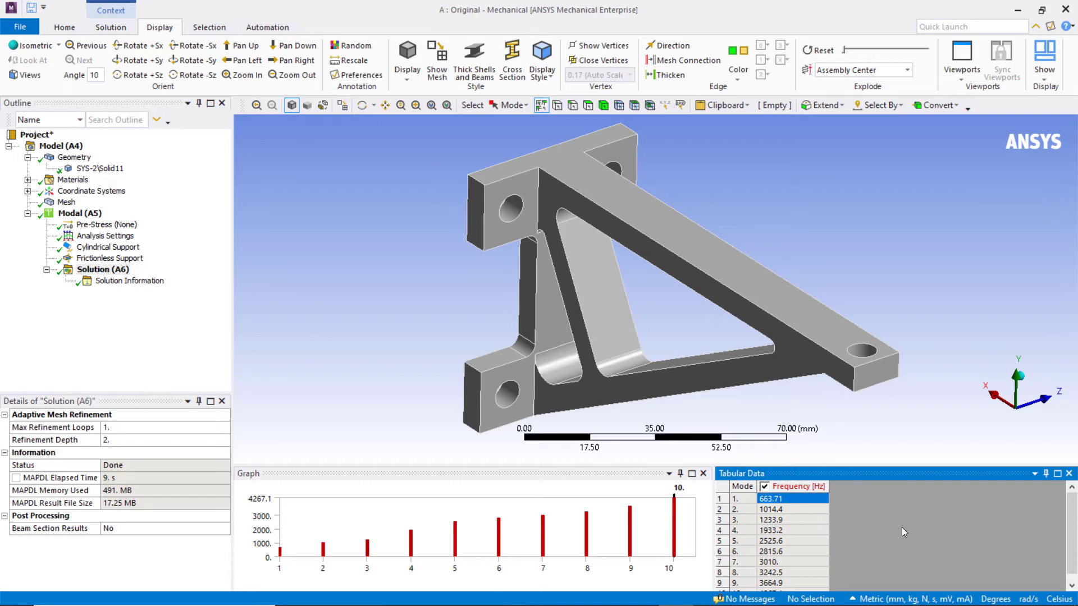
- Create mode shape results for all ten modes from the frequency table and evaluate all results
left_click(750, 490)
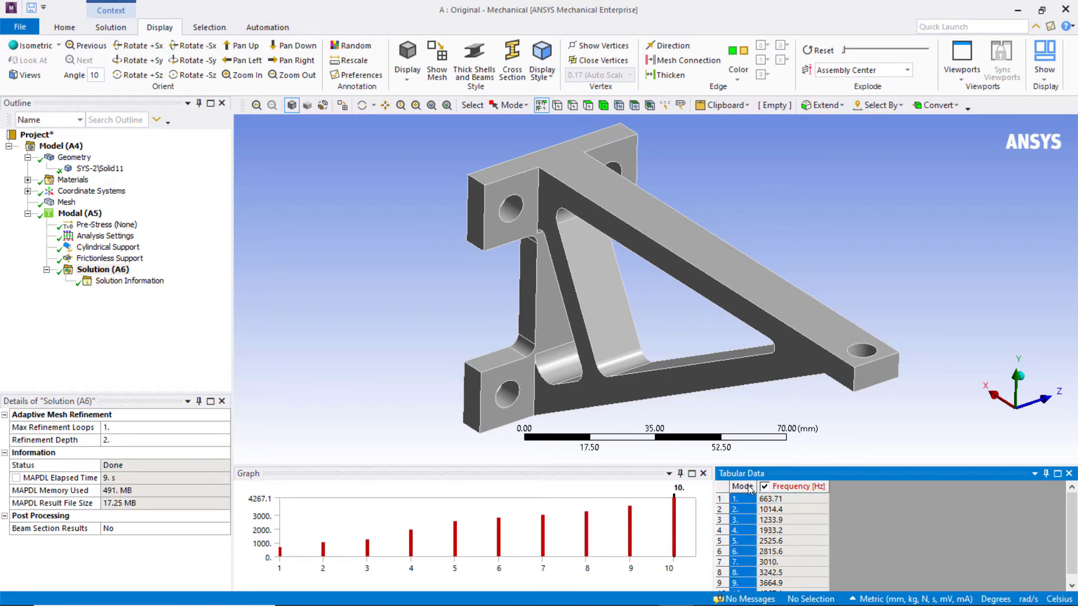
right_click(750, 490)
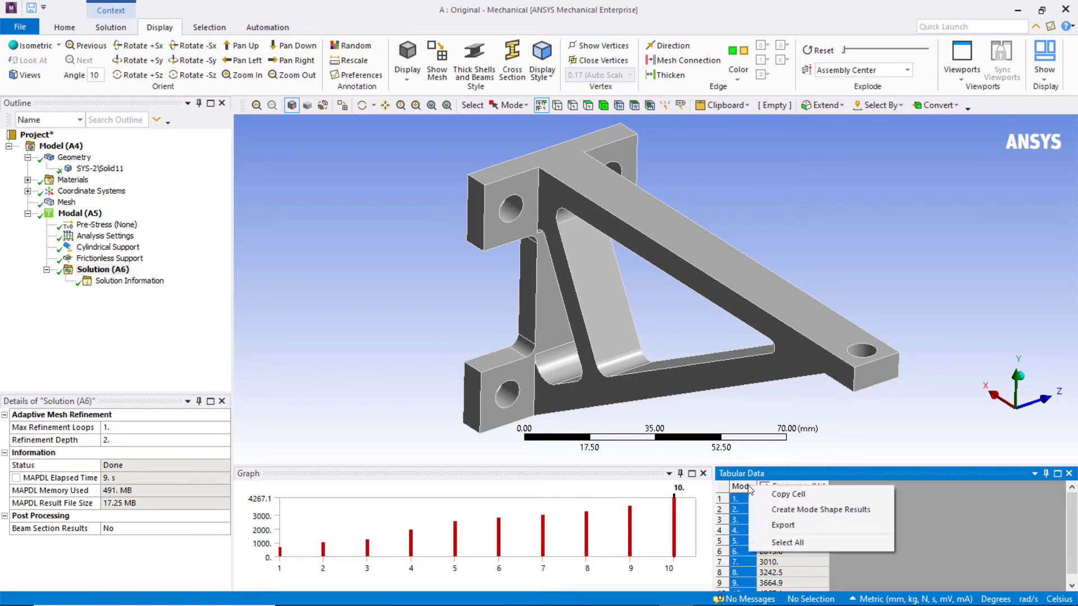
left_click(778, 510)
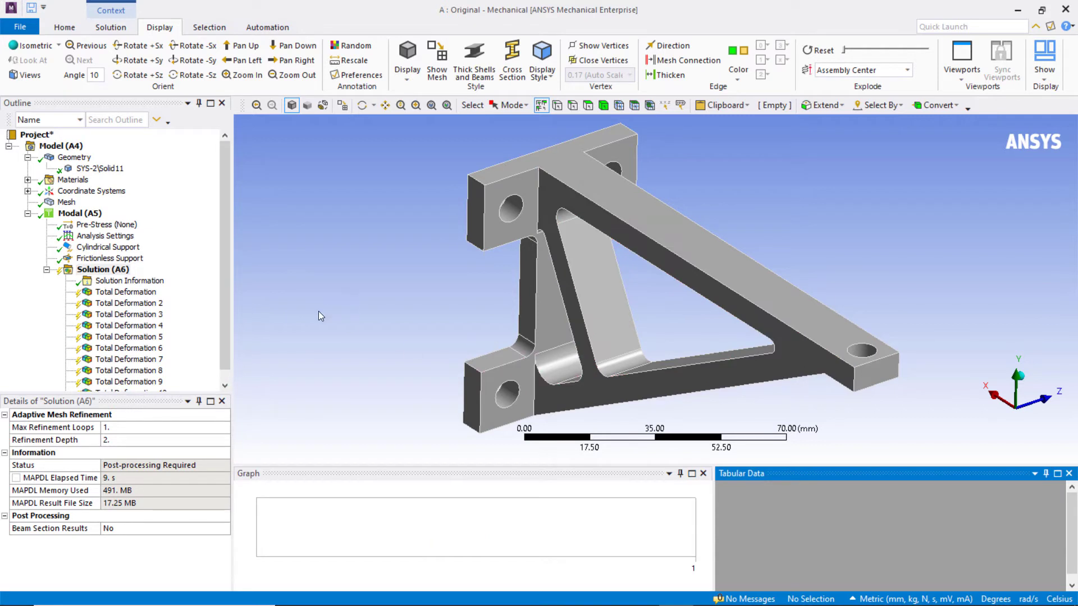
right_click(124, 269)
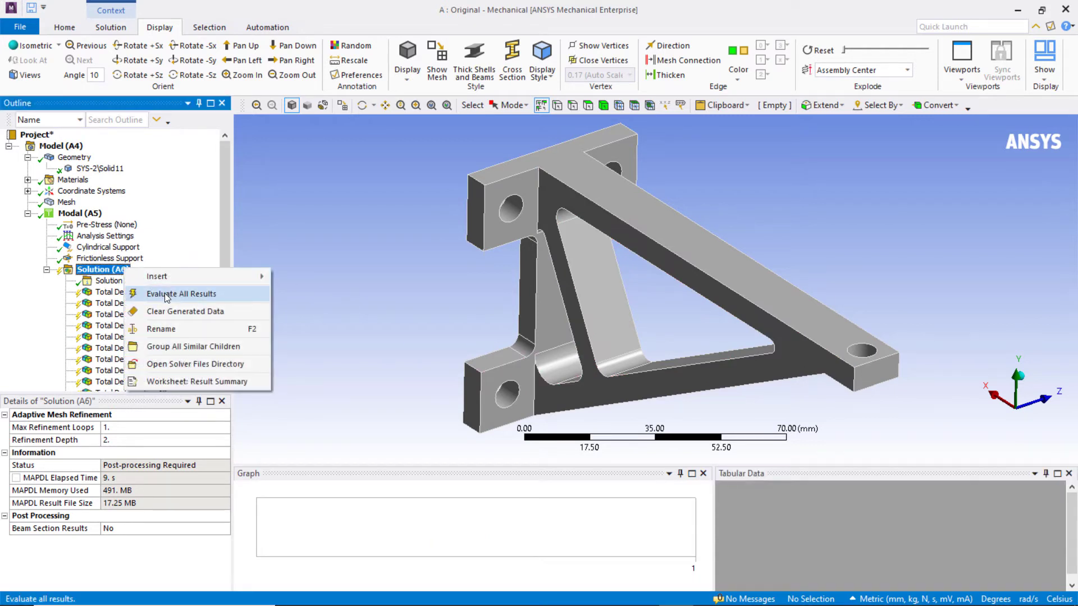
left_click(164, 293)
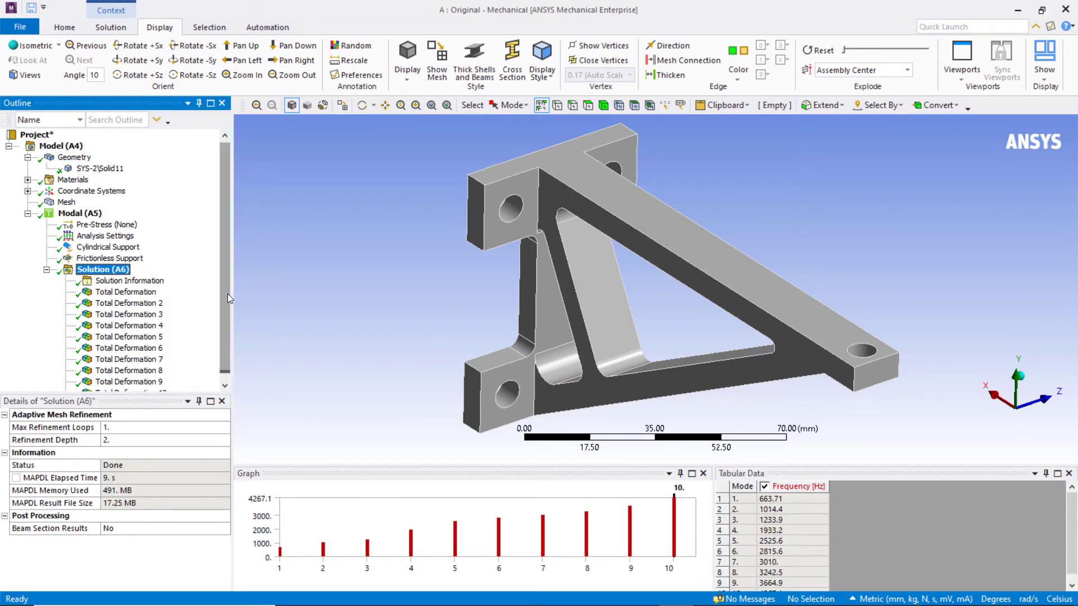
- Display the Total Deformation result for mode 1, play its animation to inspect the mode shape, and pause it
scroll(227, 294, "down", 1)
left_click(126, 281)
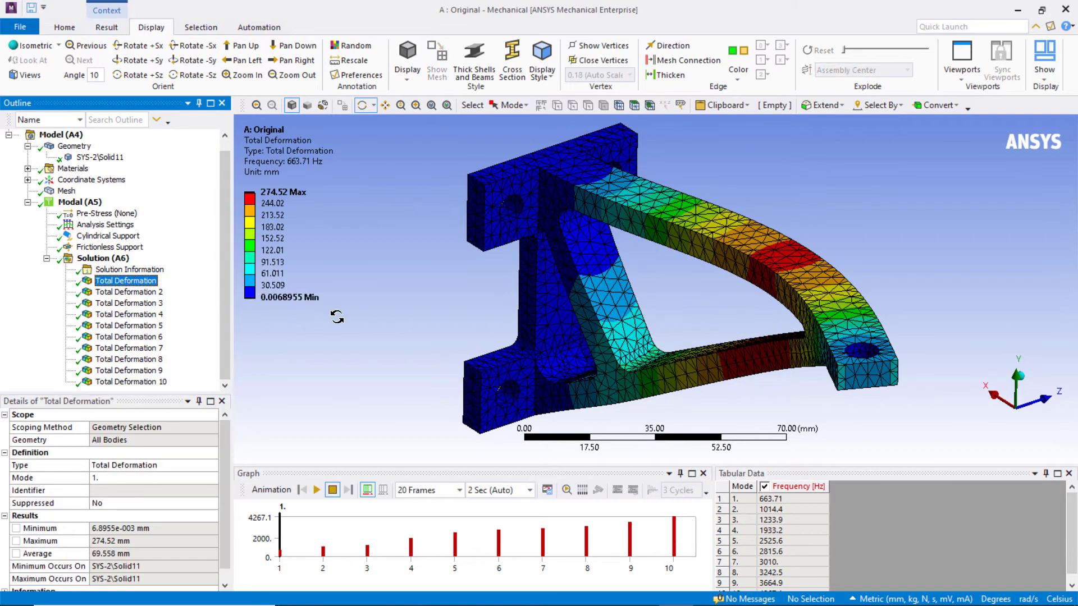
left_click_drag(337, 316, 419, 317)
left_click(316, 489)
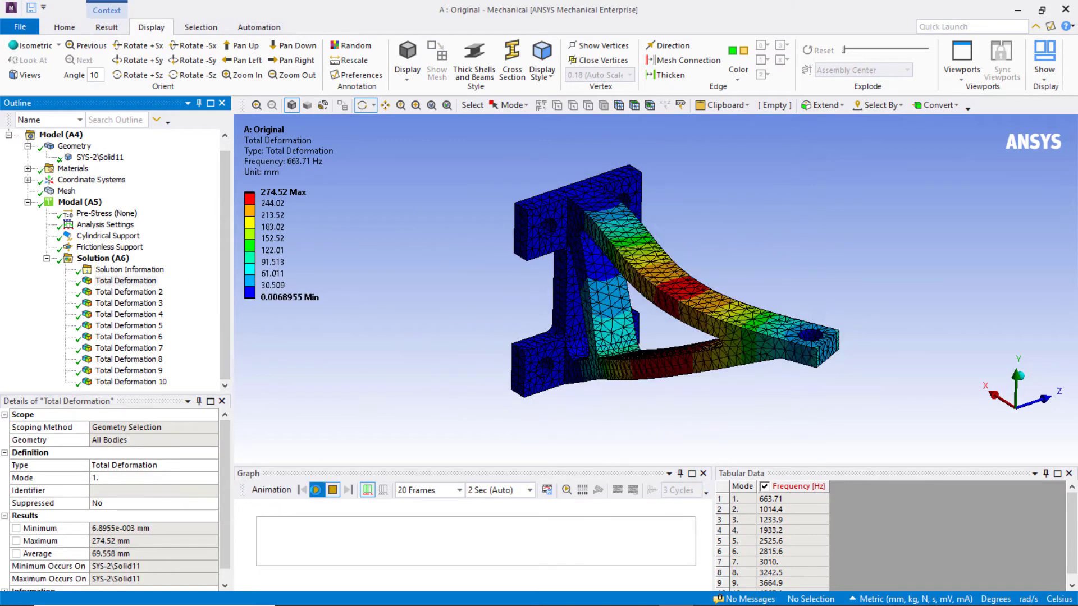
left_click_drag(622, 382, 667, 387)
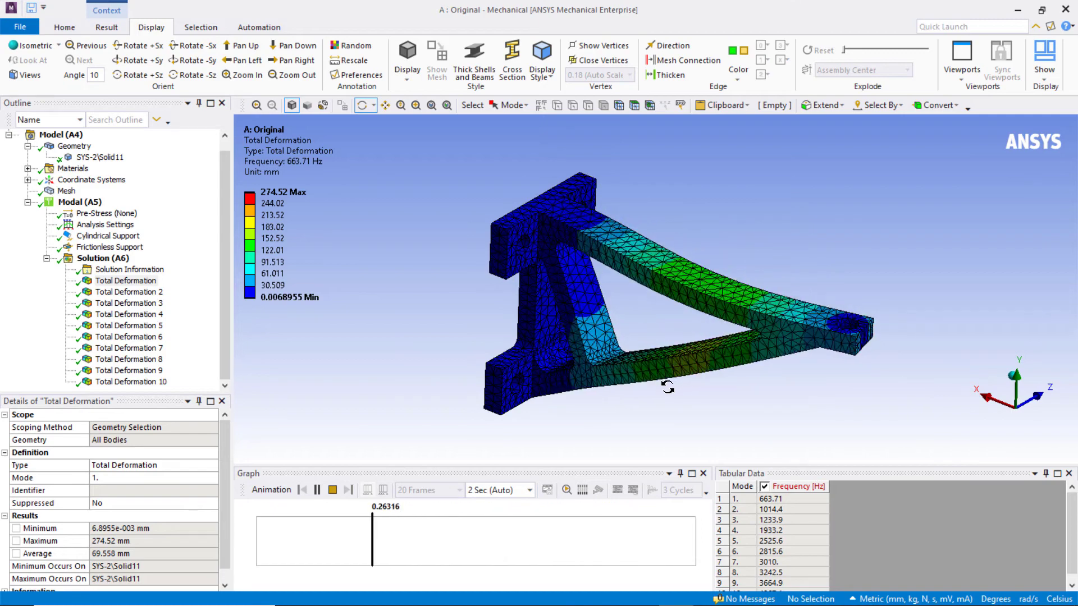
left_click(323, 493)
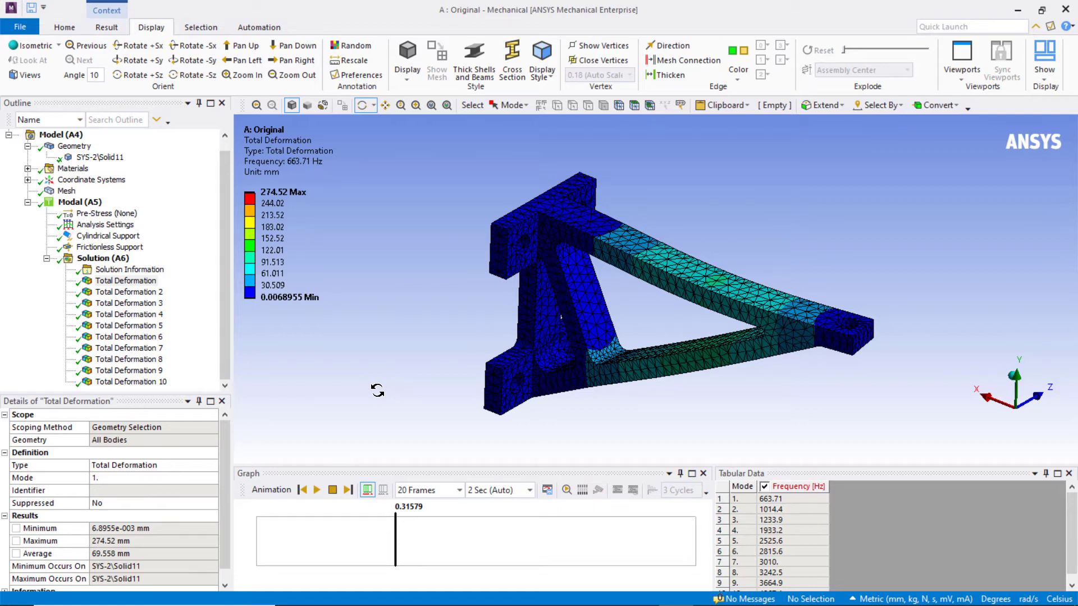
left_click_drag(377, 390, 381, 361)
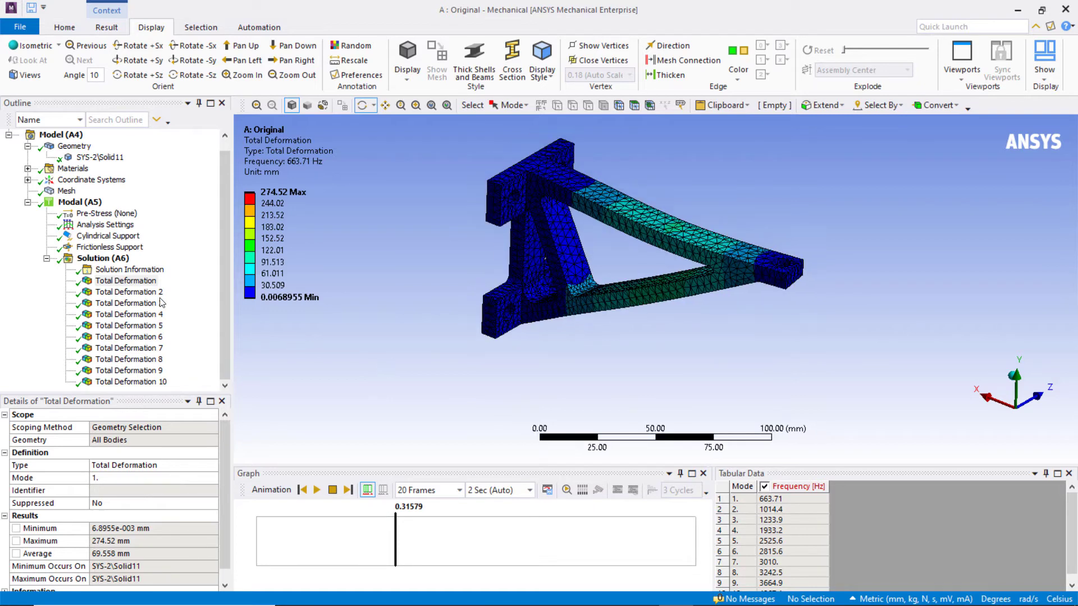
- Show the Participation Factor Summary in Solution Information and examine the Z Direction participation factors
left_click(123, 270)
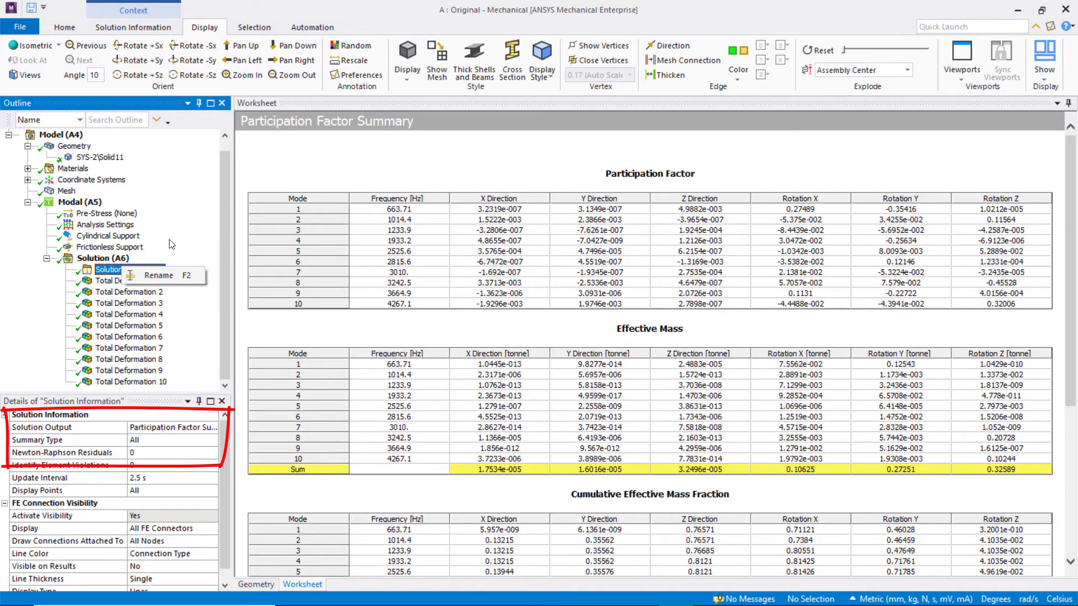
left_click(213, 427)
left_click(213, 428)
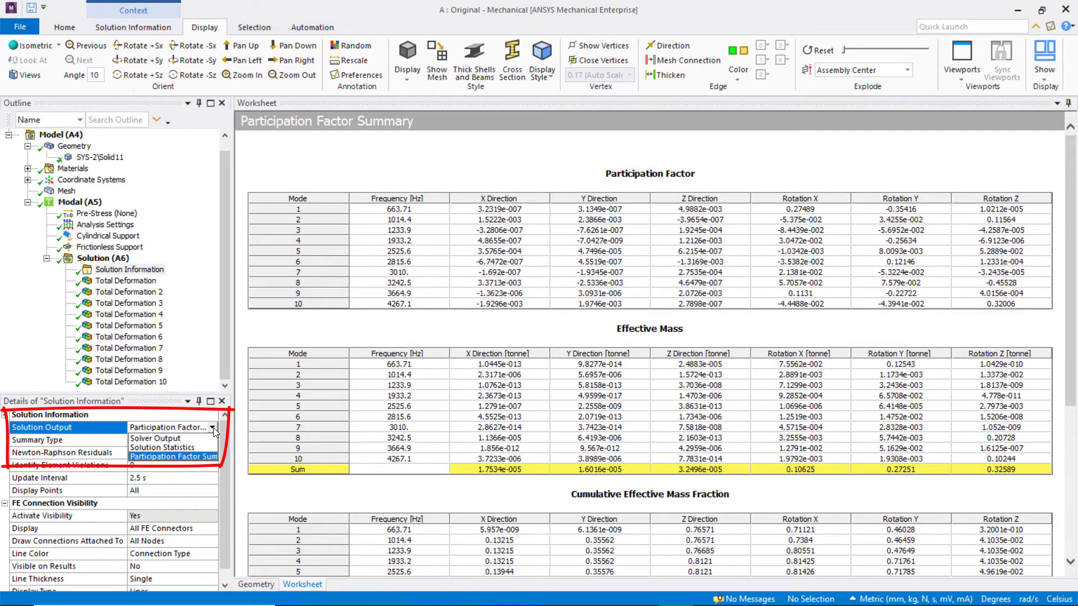
left_click(196, 457)
left_click(731, 199)
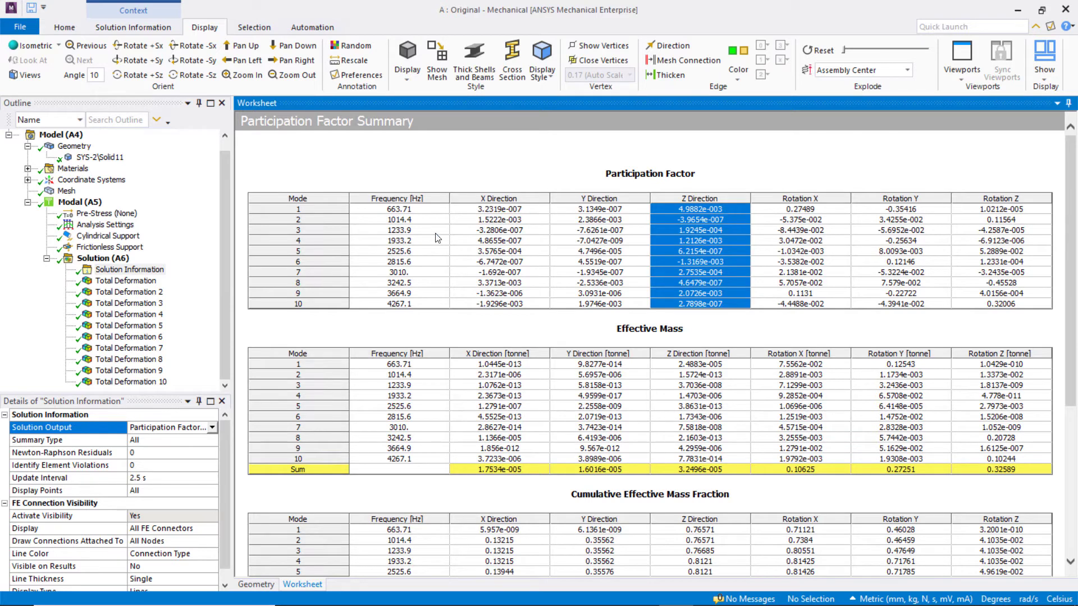
- Display the mode 1 Total Deformation result and inspect the deformed bracket from another angle
left_click(127, 281)
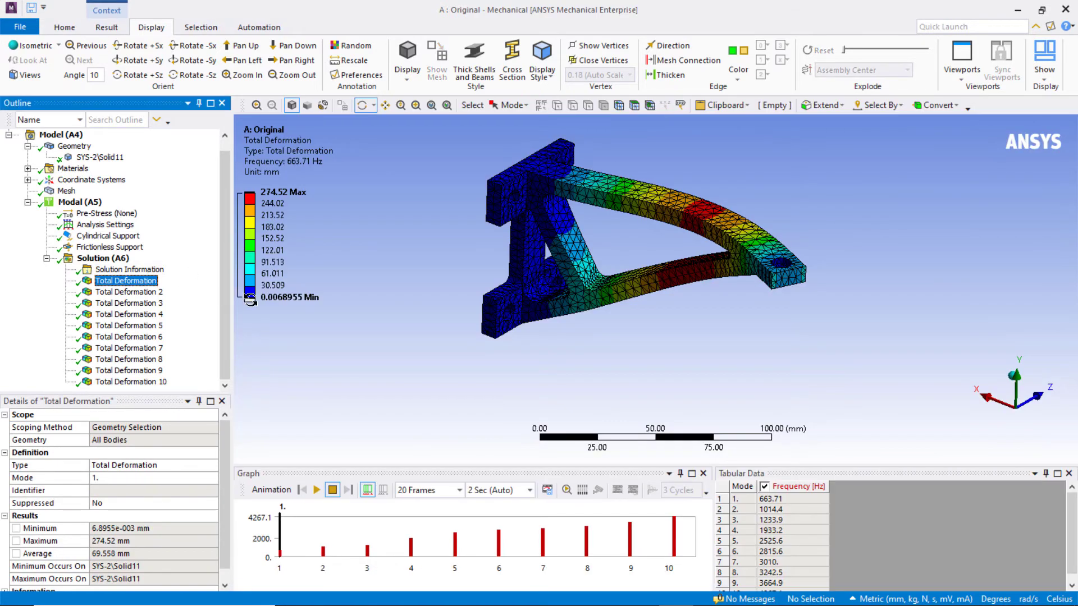
scroll(432, 264, "down", 2)
left_click_drag(484, 144, 727, 337)
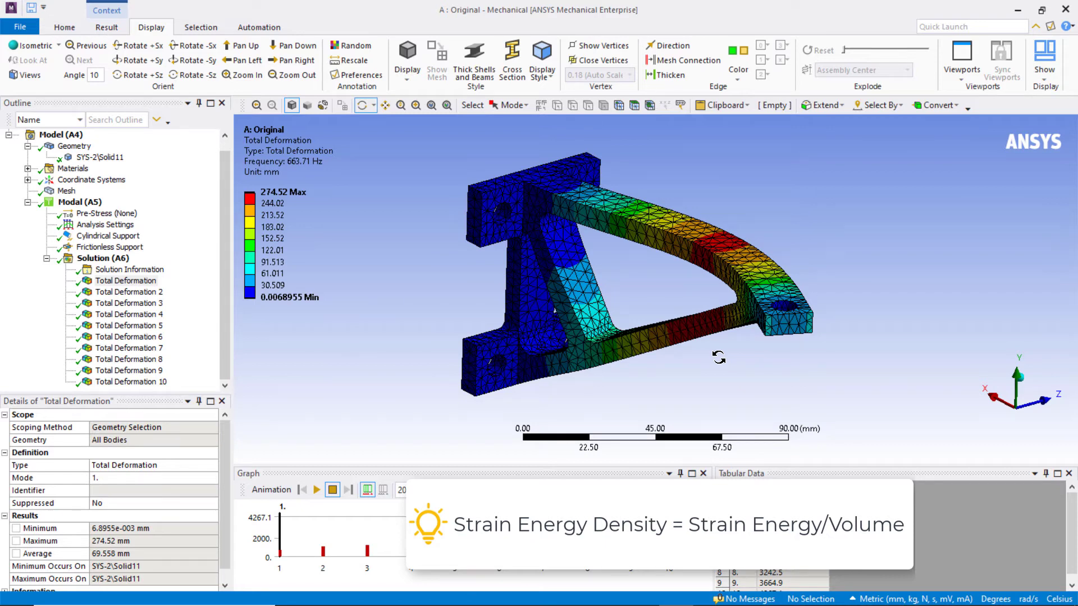
- Create a user defined result from the potential ENERGY quantity among the solution's available solution quantities
left_click(108, 261)
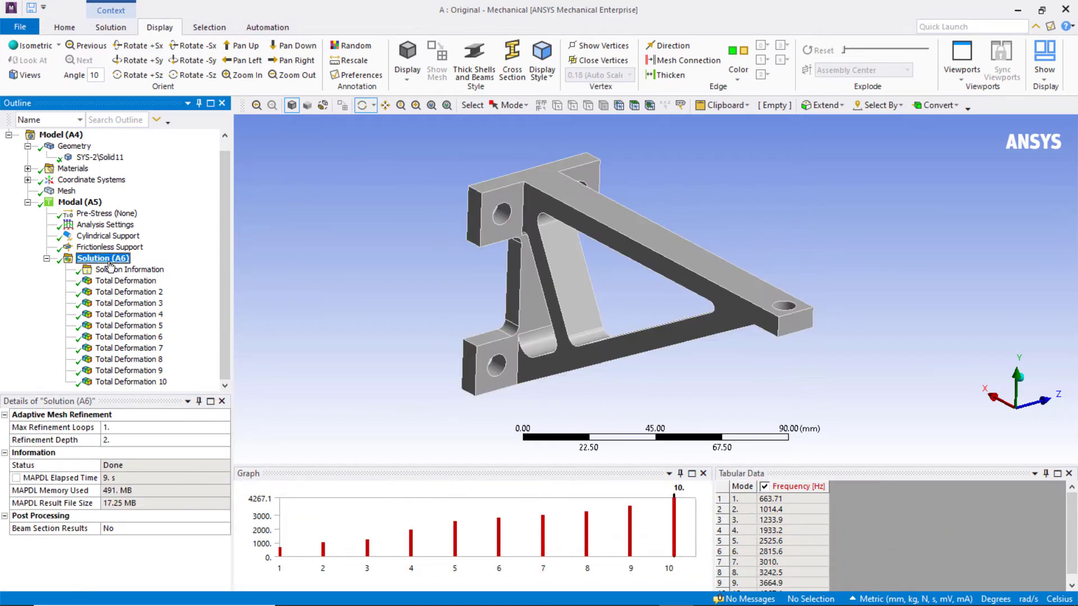
left_click(63, 28)
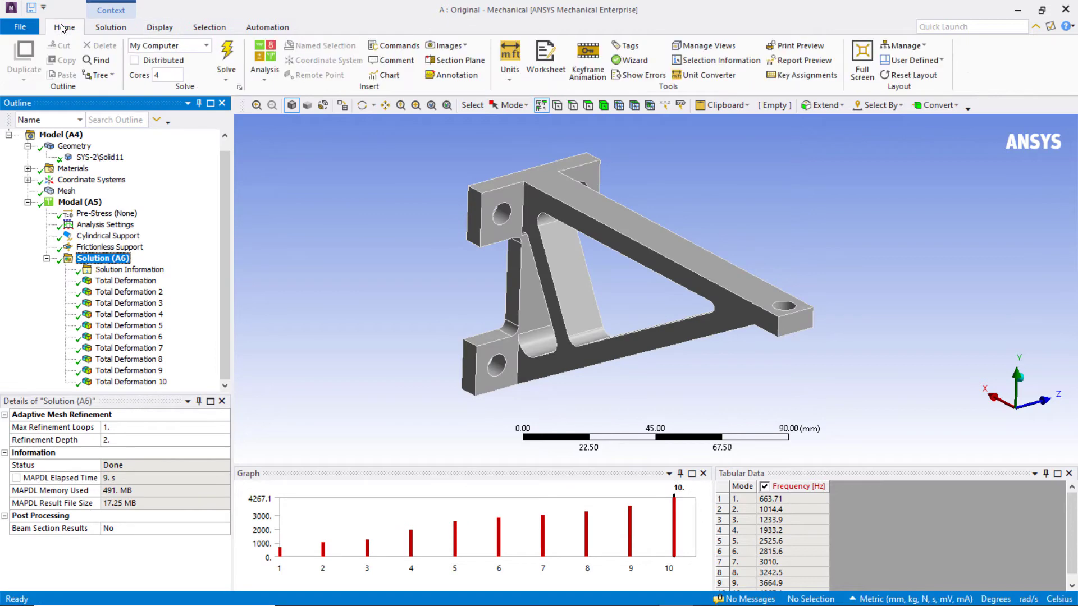
left_click(548, 66)
left_click(1072, 240)
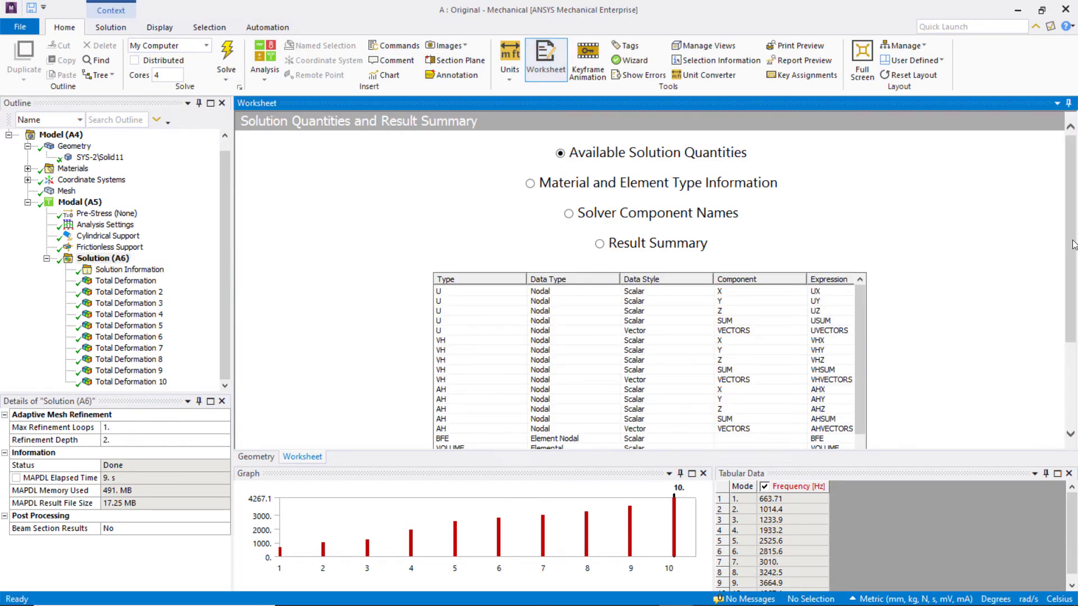
scroll(962, 272, "down", 3)
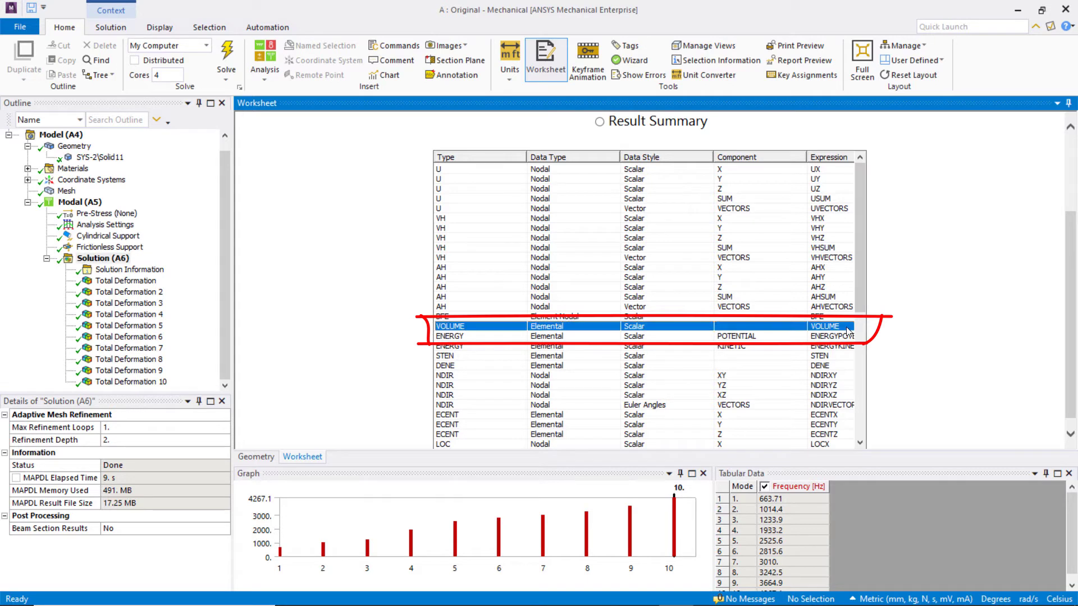
left_click(846, 337)
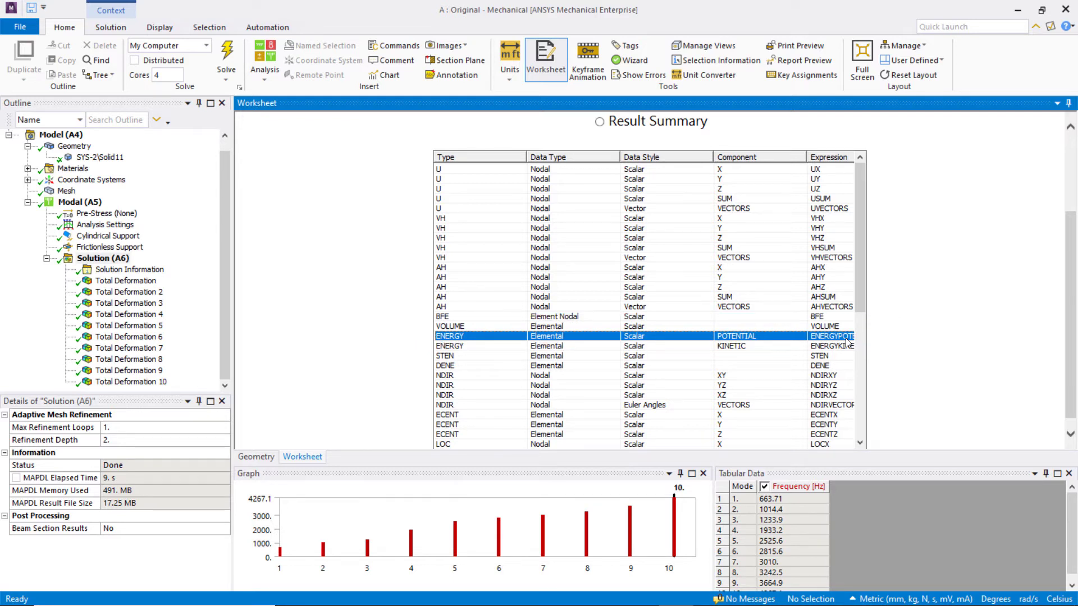
right_click(845, 339)
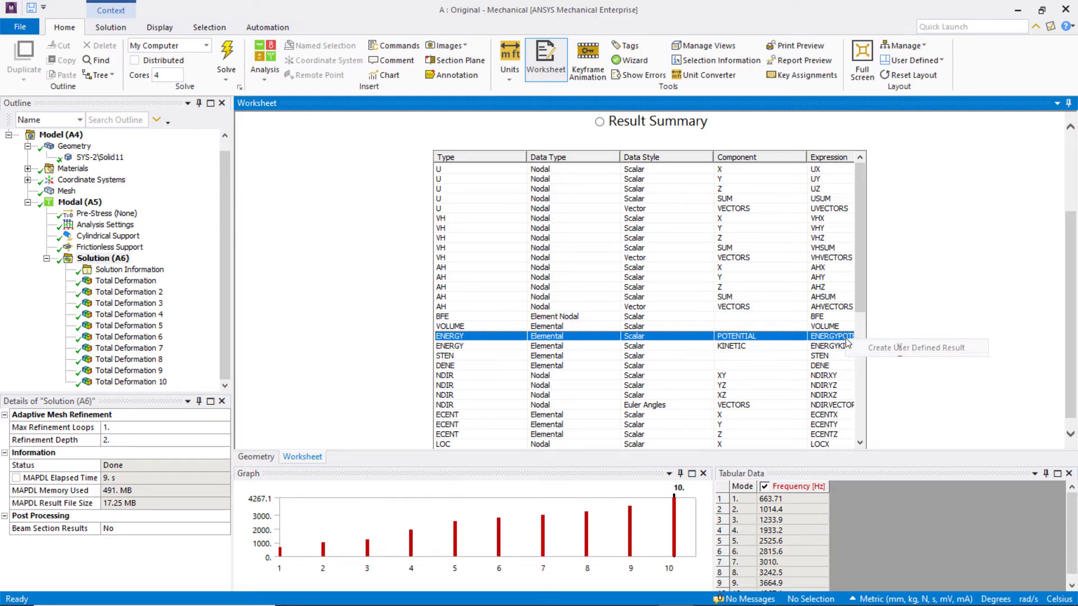
left_click(880, 348)
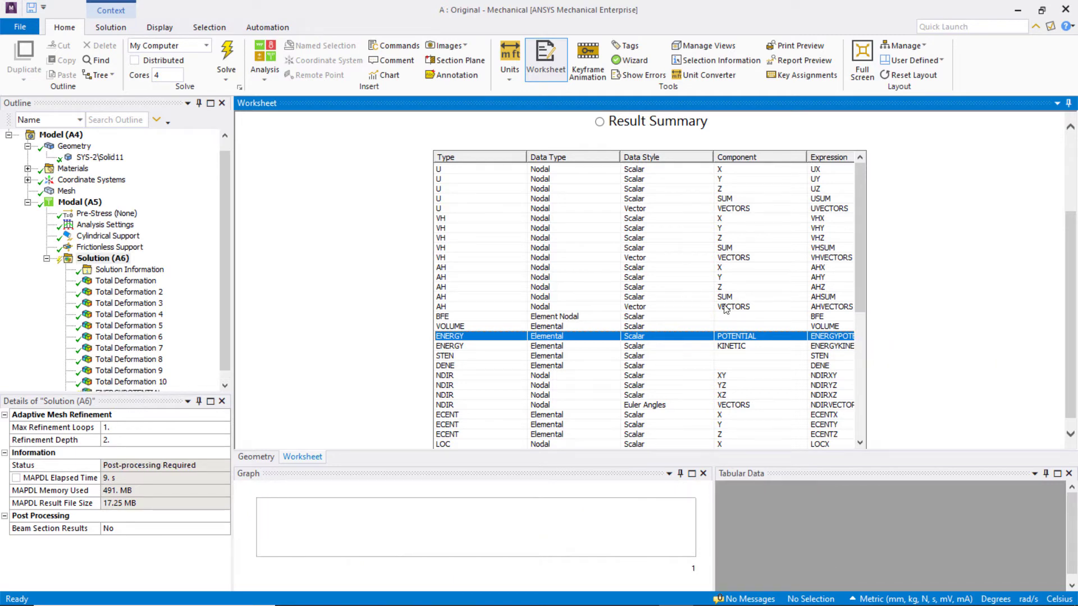
- Set the ENERGYPOTENTIAL result's expression to ENERGYPOTENTIAL/Volume and evaluate it for mode 1
left_click_drag(221, 245, 224, 315)
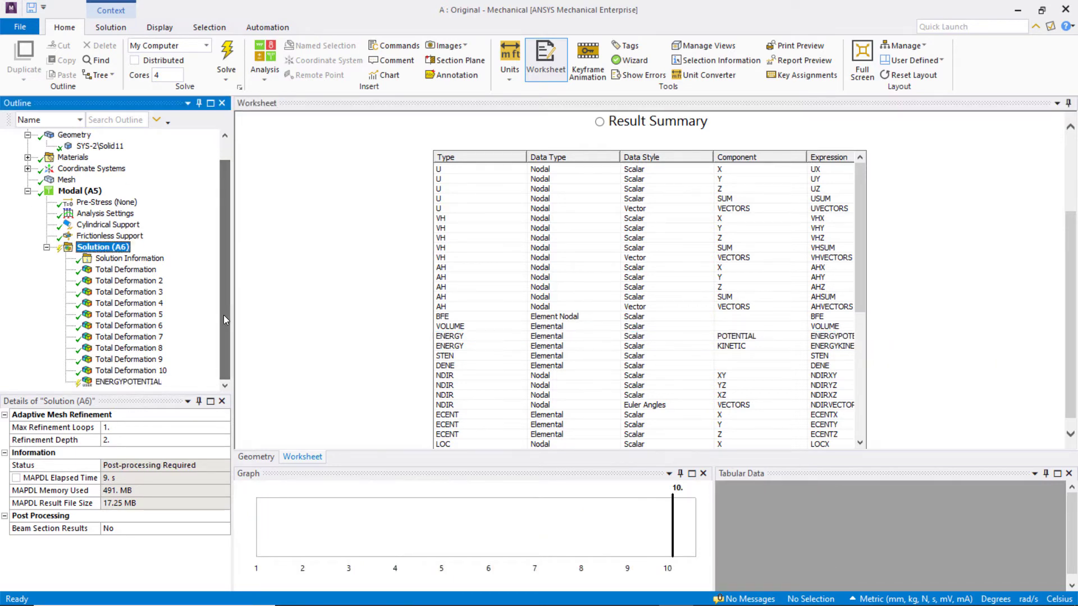
left_click(126, 383)
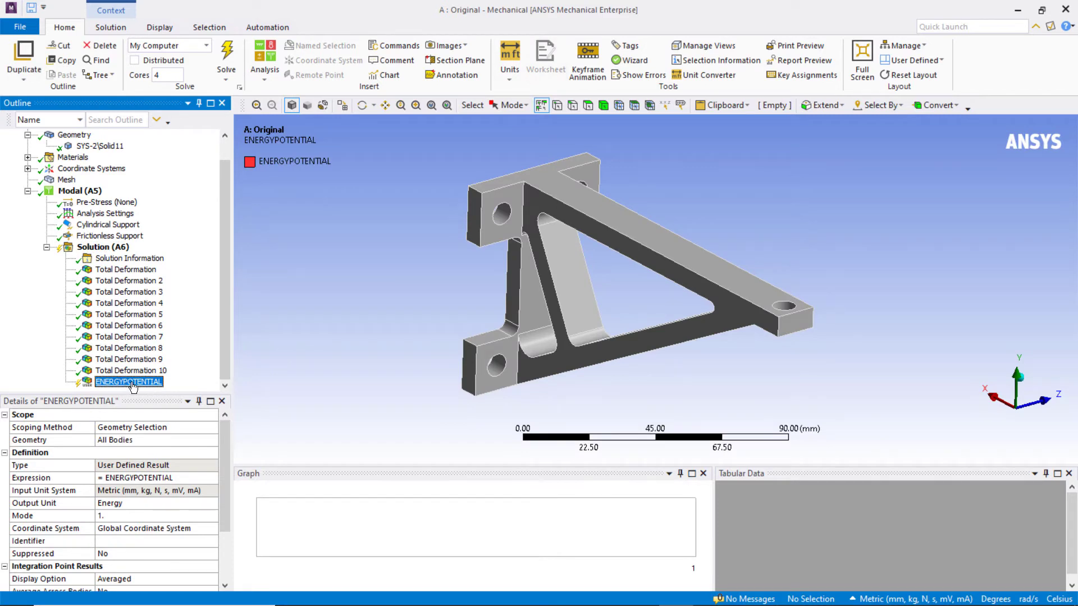
left_click(174, 478)
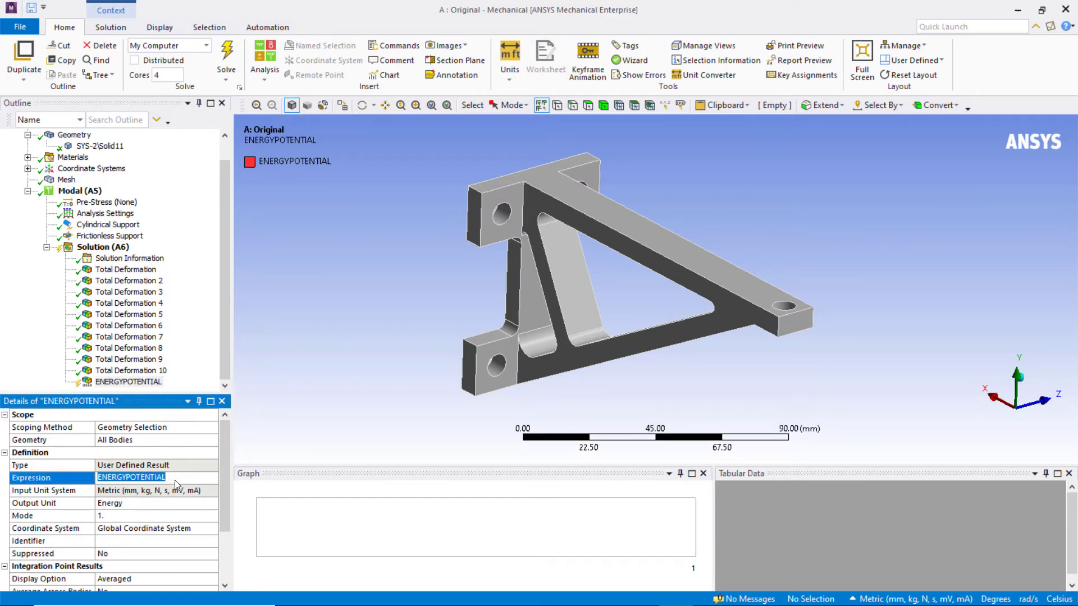
left_click(178, 478)
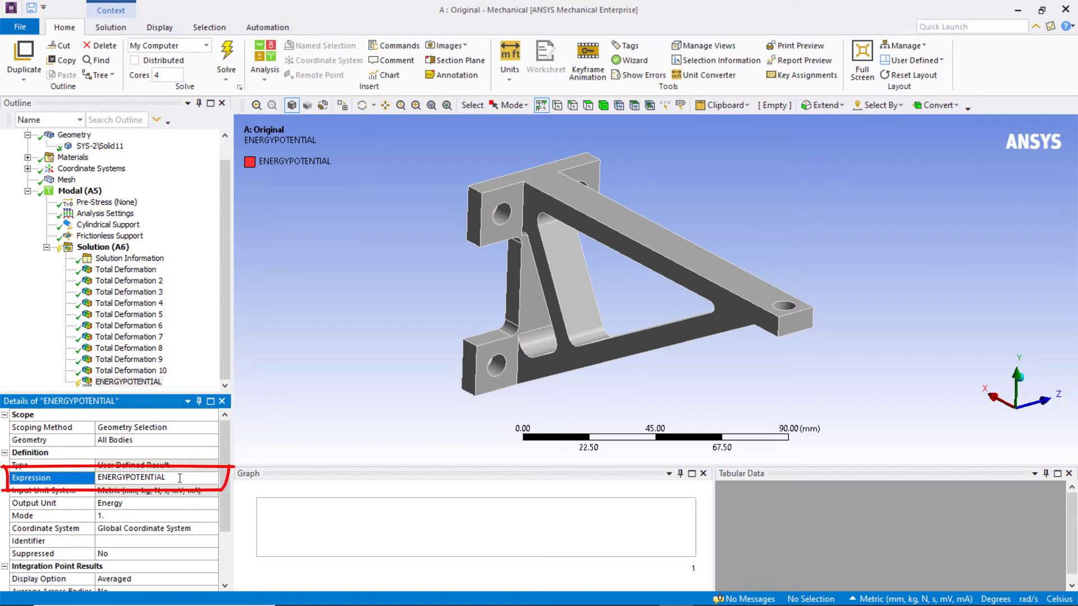
type("/Volume")
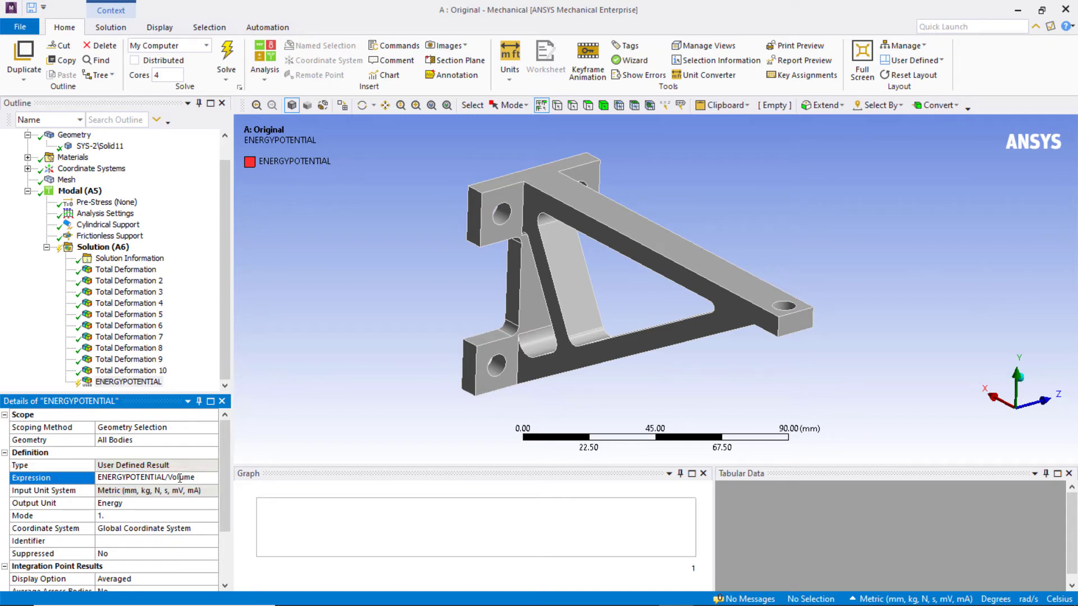
key("Return")
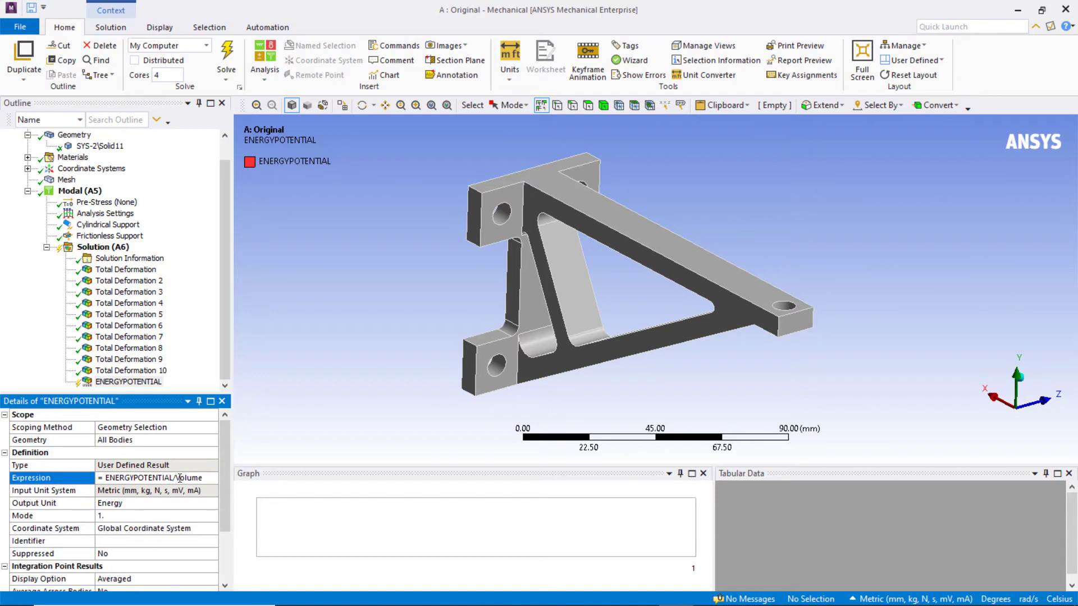
right_click(157, 384)
left_click(218, 185)
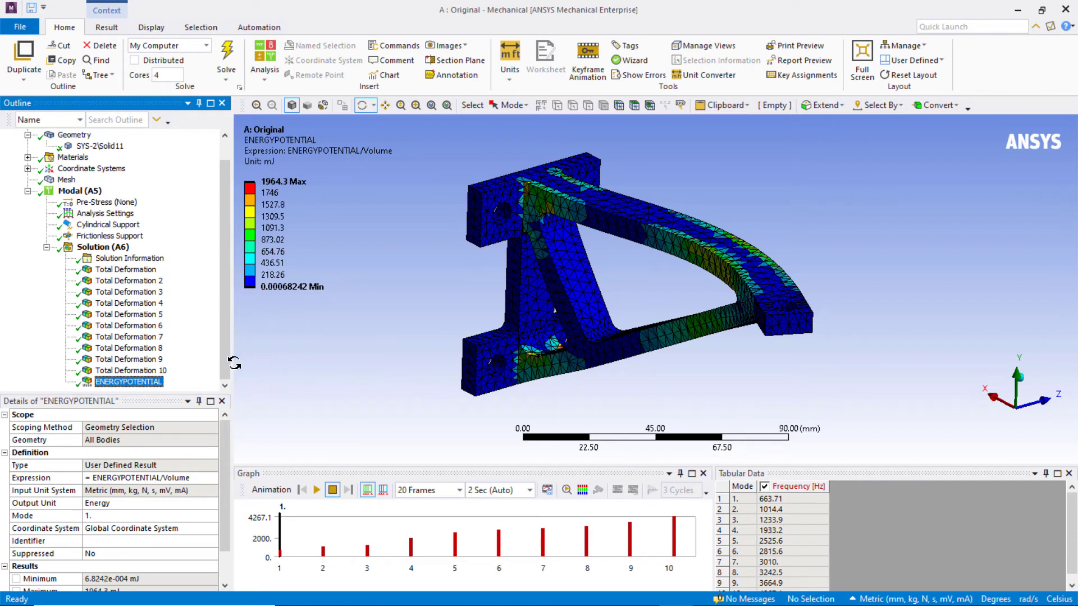
- Create results at all sets from the ENERGYPOTENTIAL result to cover every mode
right_click(151, 384)
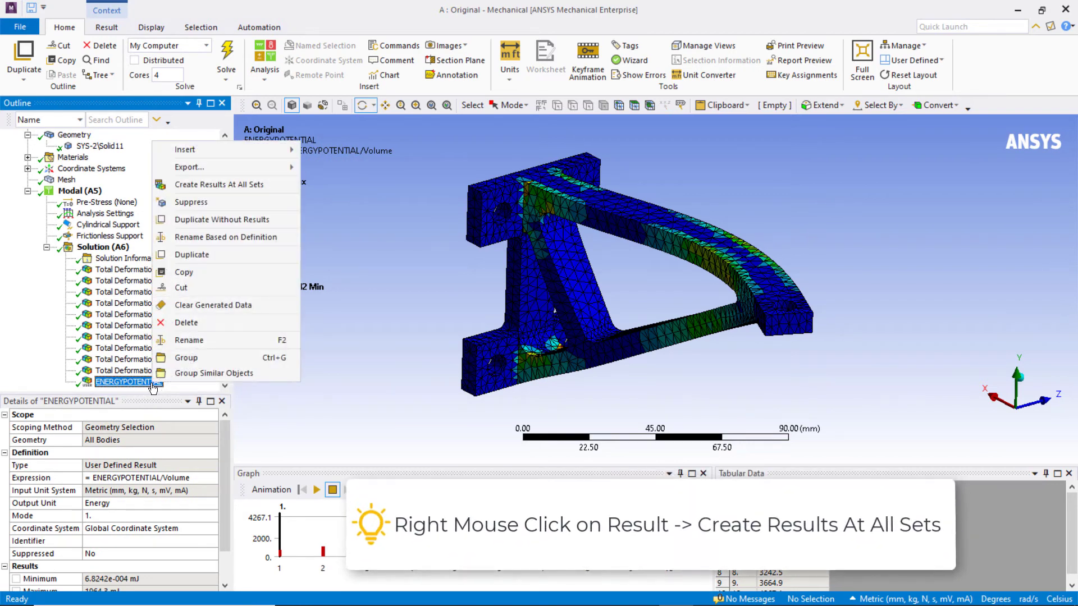
left_click(271, 183)
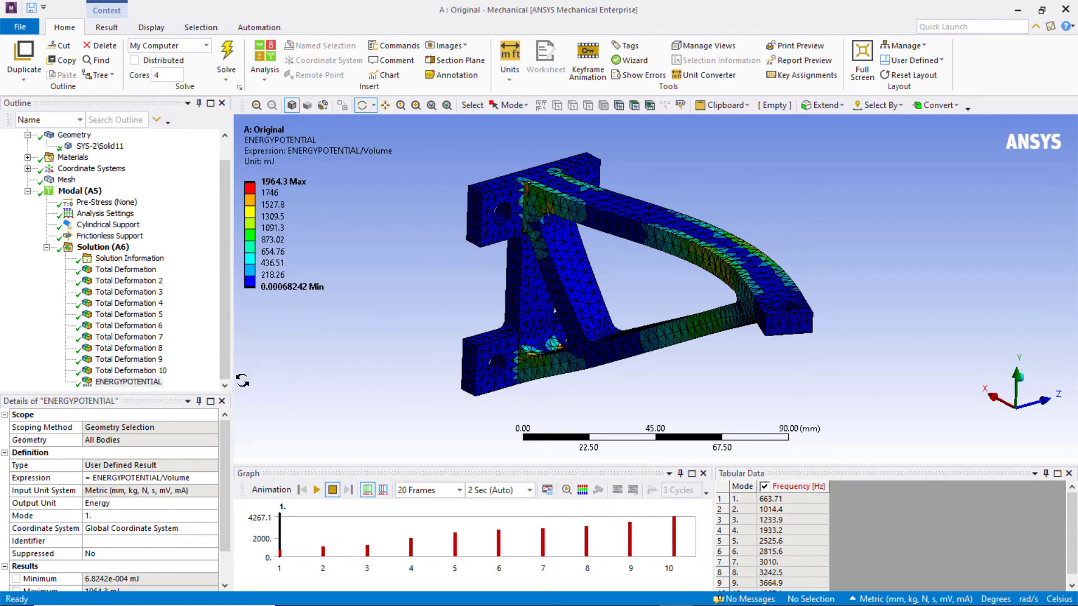
left_click(155, 384)
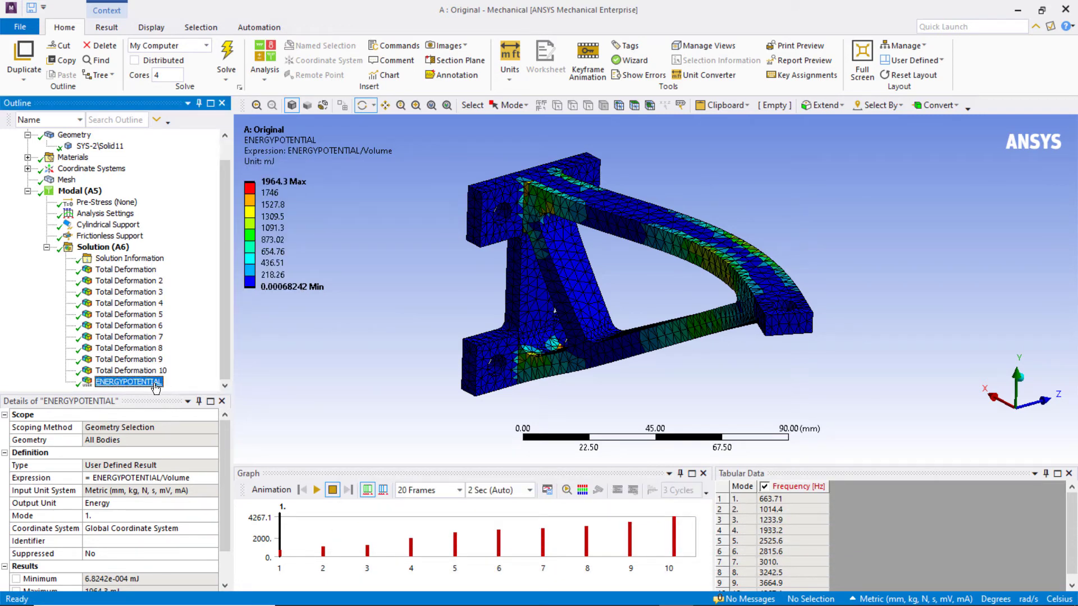